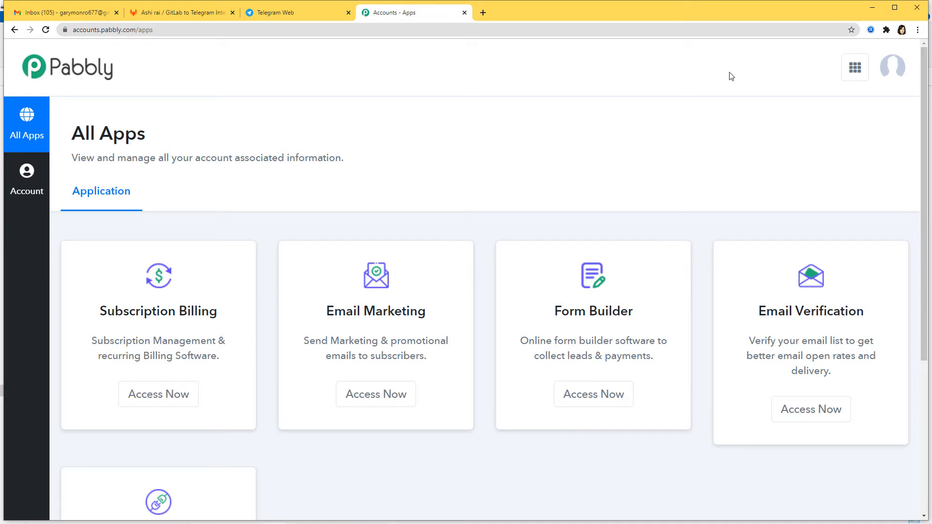
- Launch Pabbly Connect from the All Apps page with Access Now
scroll(724, 155, down, 5)
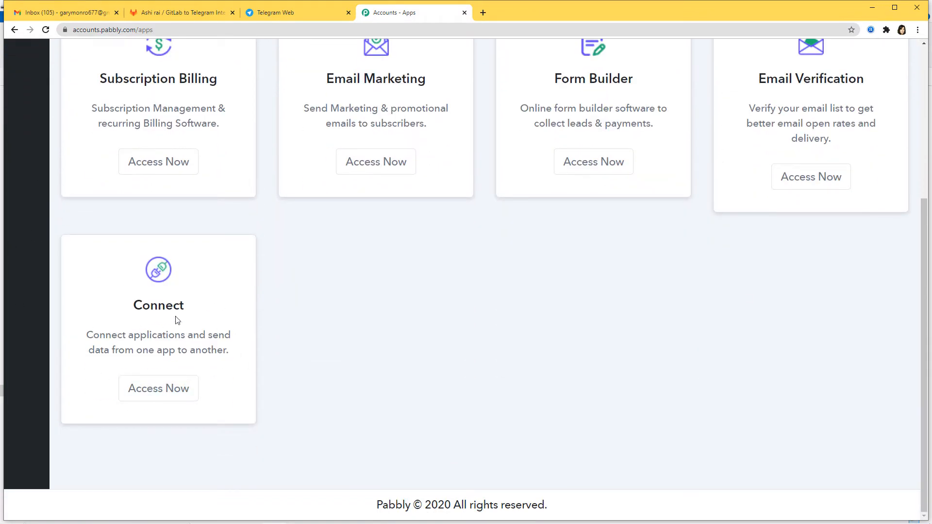
click(163, 398)
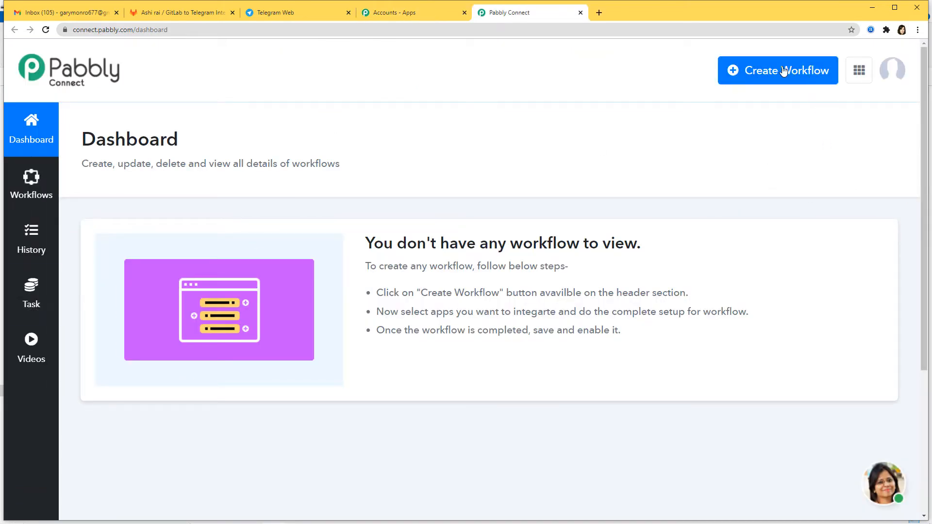
- Create a new workflow named 'GitLab to Telegram'
click(762, 72)
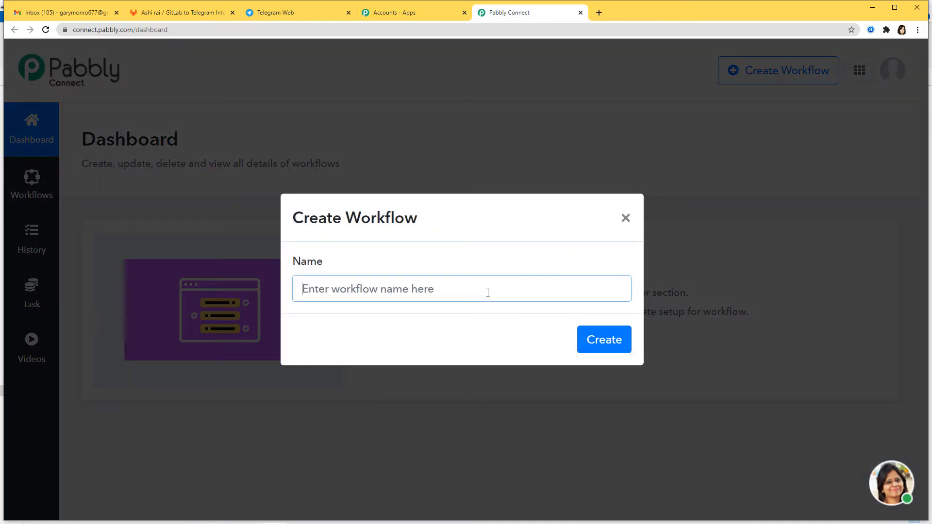
text(GitL)
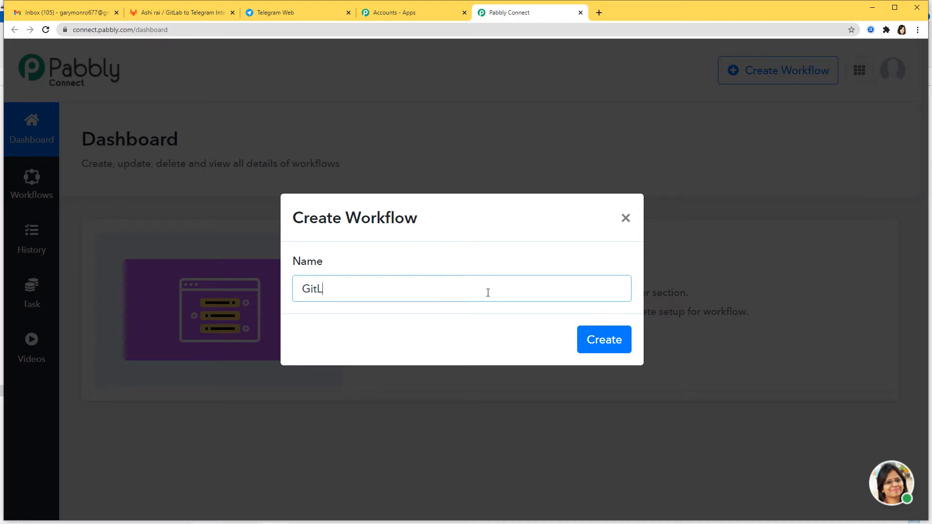
text(ab to Telegram)
key(Return)
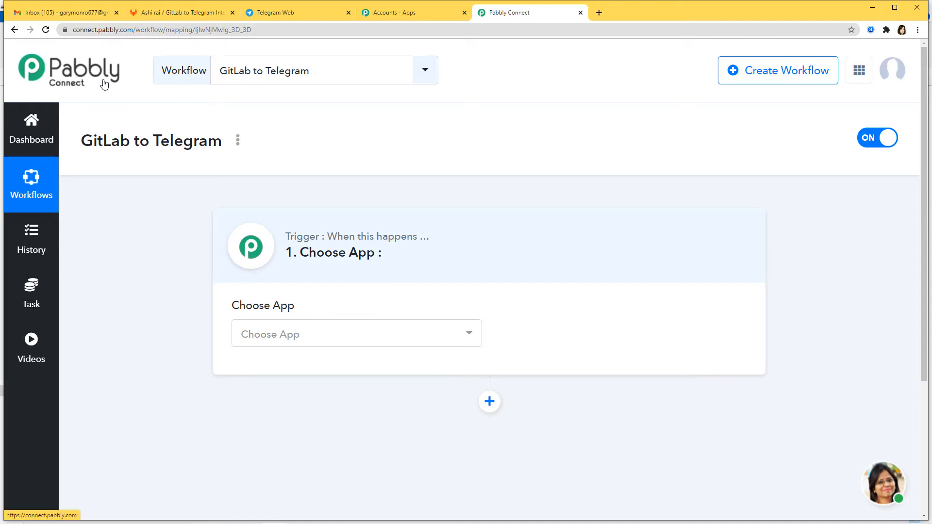
- Set the trigger app to Gitlab, found by searching 'git'
click(413, 339)
text(git)
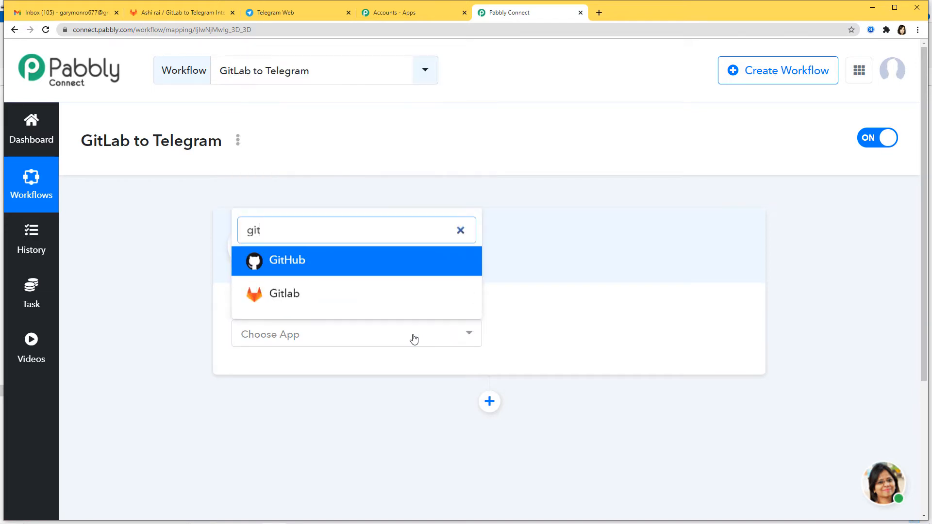
click(335, 300)
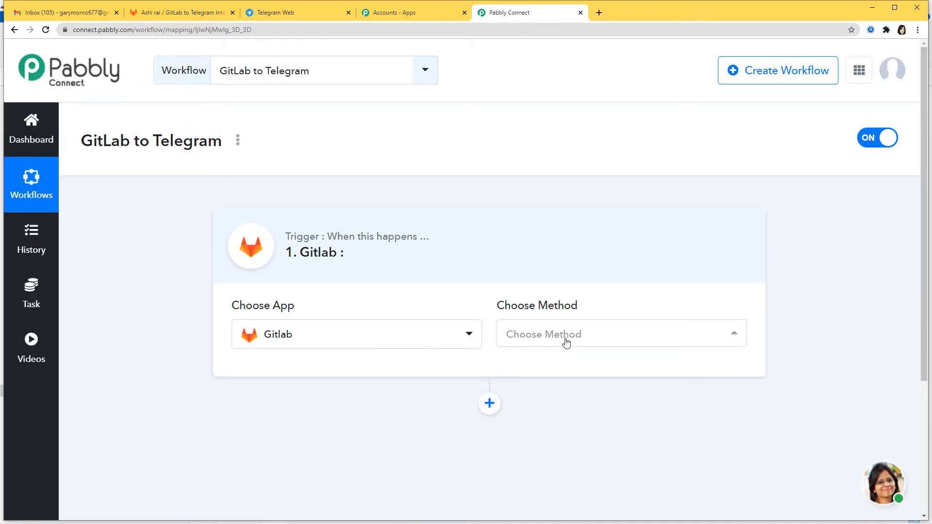
click(566, 340)
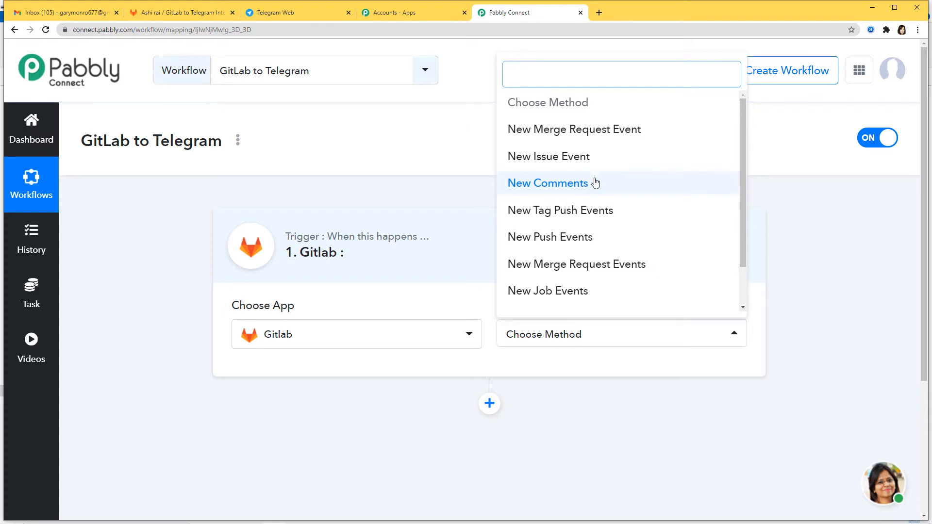
- Set the Gitlab trigger method to New Comments
click(557, 186)
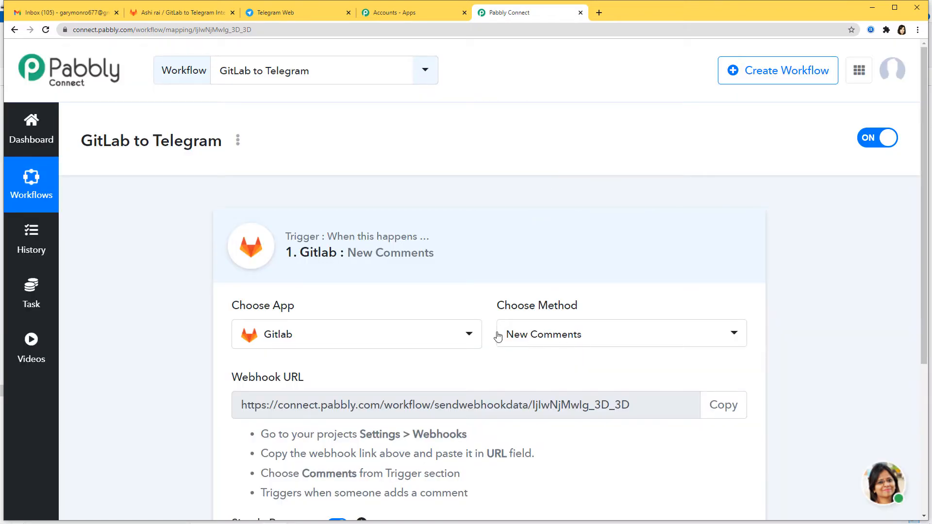
click(601, 335)
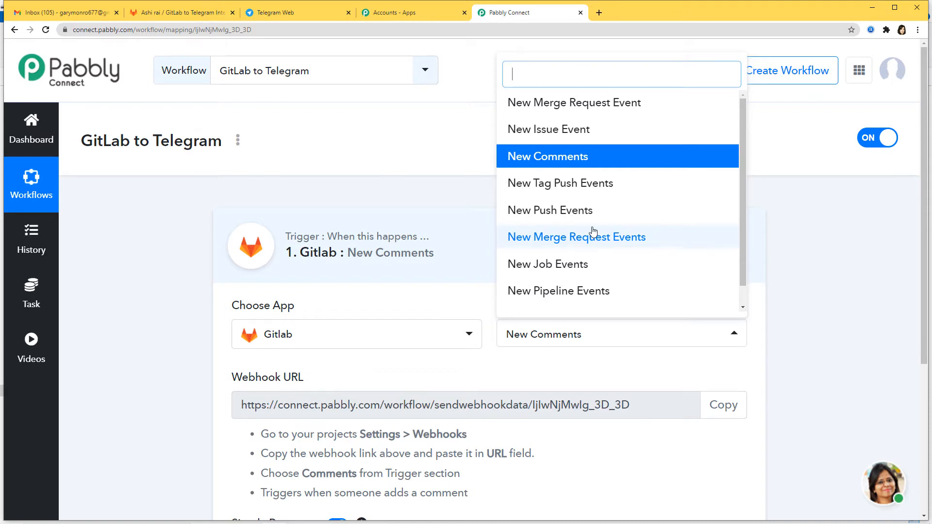
click(607, 370)
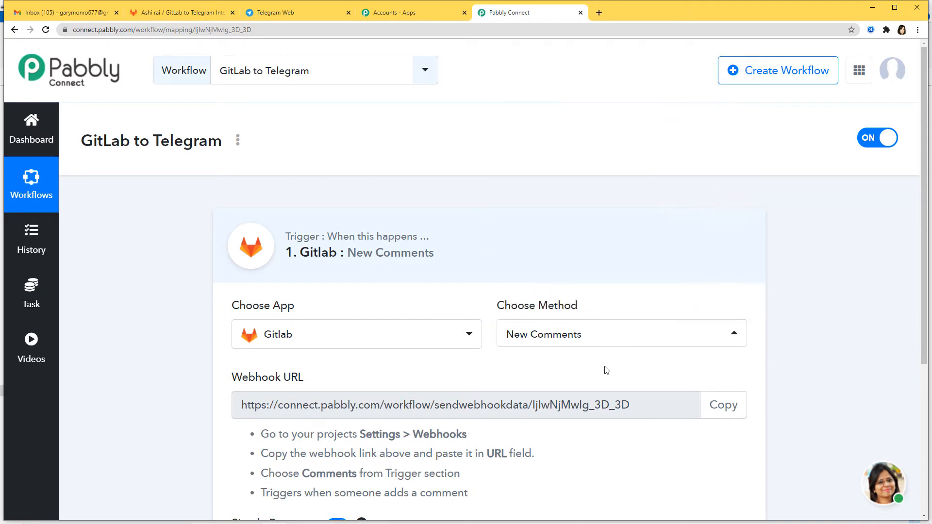
- Copy the trigger's webhook URL and go to the GitLab project page
scroll(925, 405, down, 3)
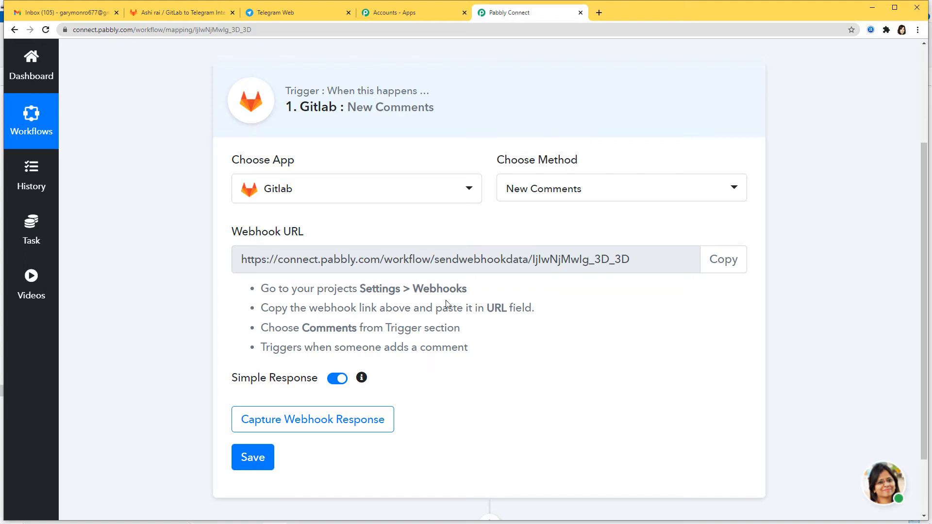
click(737, 261)
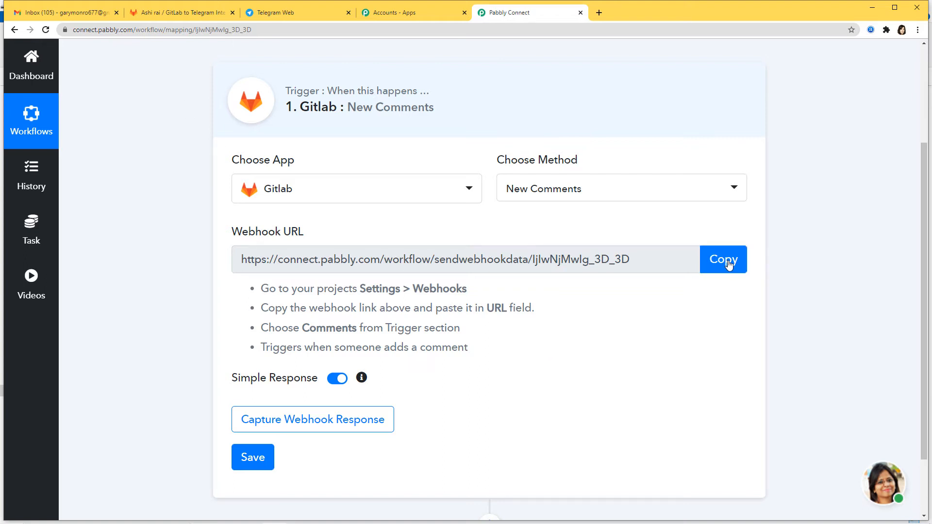
click(729, 263)
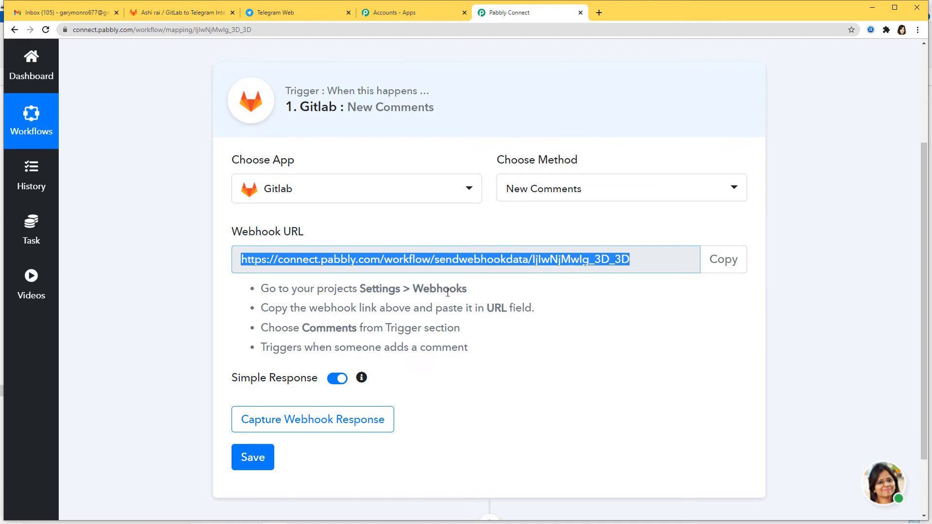
click(187, 15)
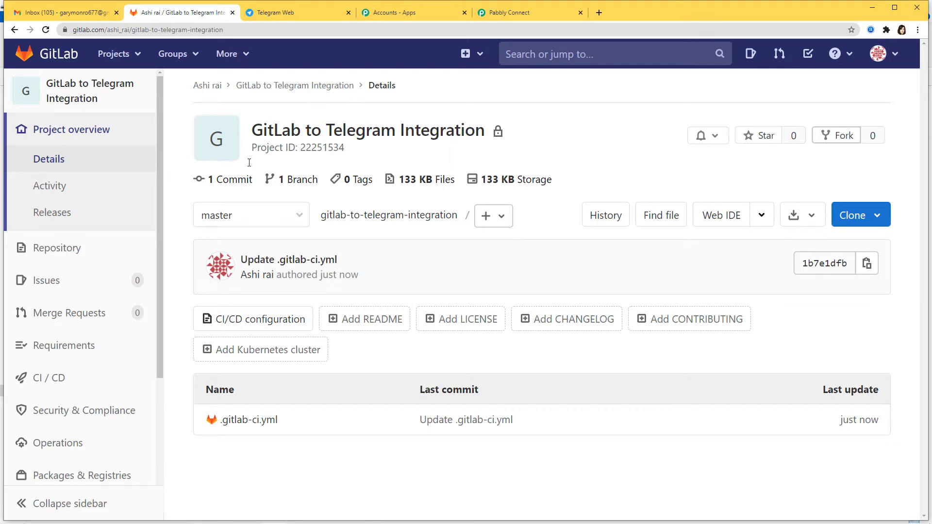
- Open the GitLab project's Webhooks settings
mouse_move(32, 365)
scroll(32, 365, down, 4)
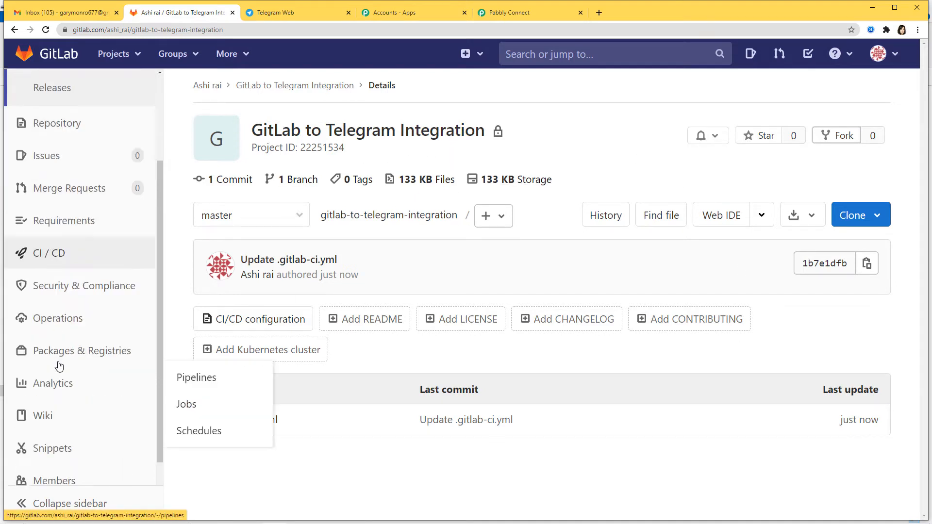
mouse_move(56, 456)
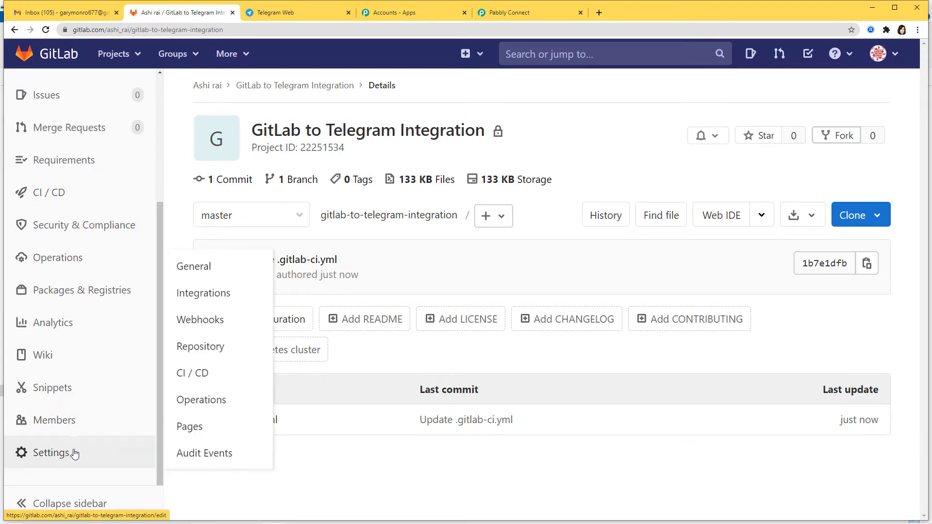
click(210, 323)
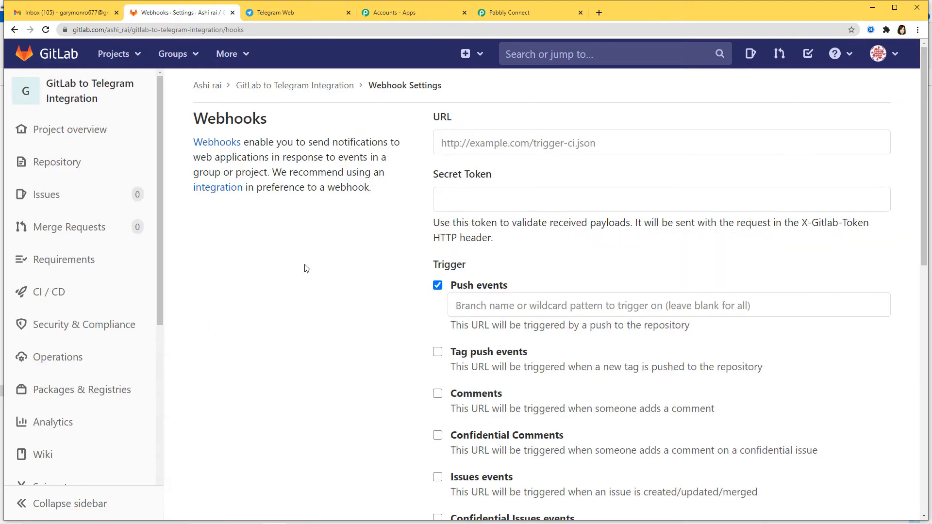
- Paste the Pabbly webhook URL into GitLab's webhook URL field
click(508, 12)
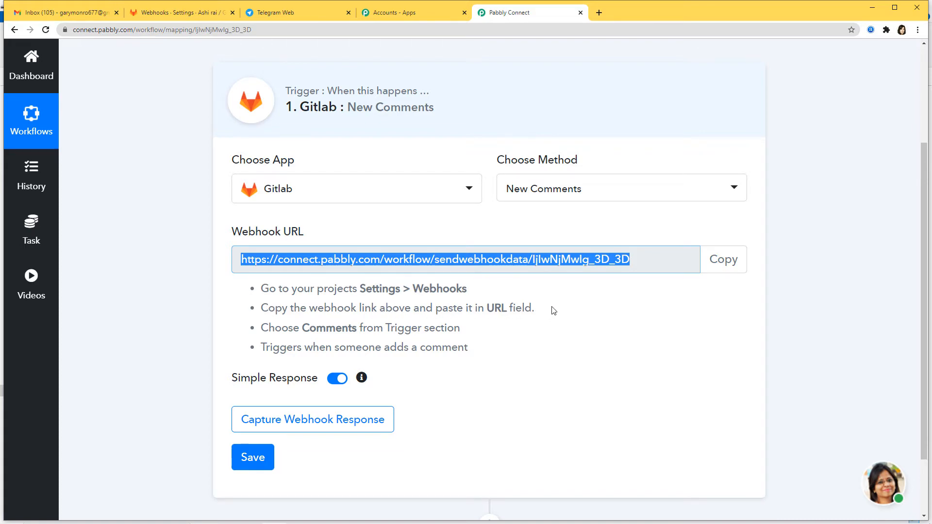
click(737, 268)
click(204, 12)
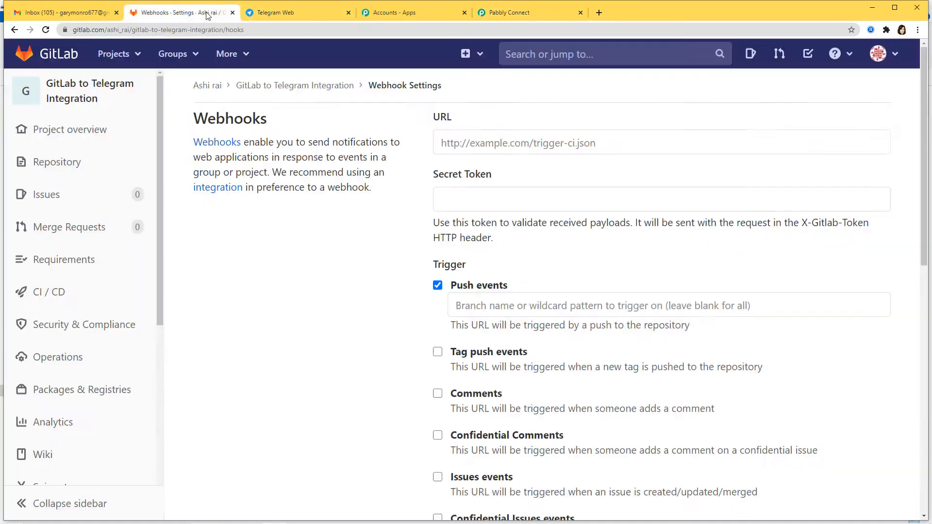
click(513, 144)
key(ctrl+v)
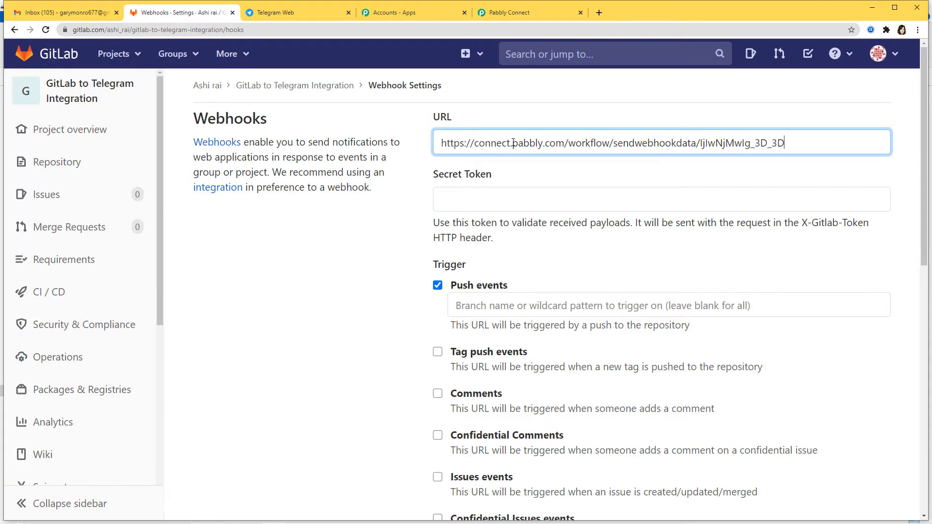
- Enable Comments events and add the webhook to the GitLab project
click(526, 13)
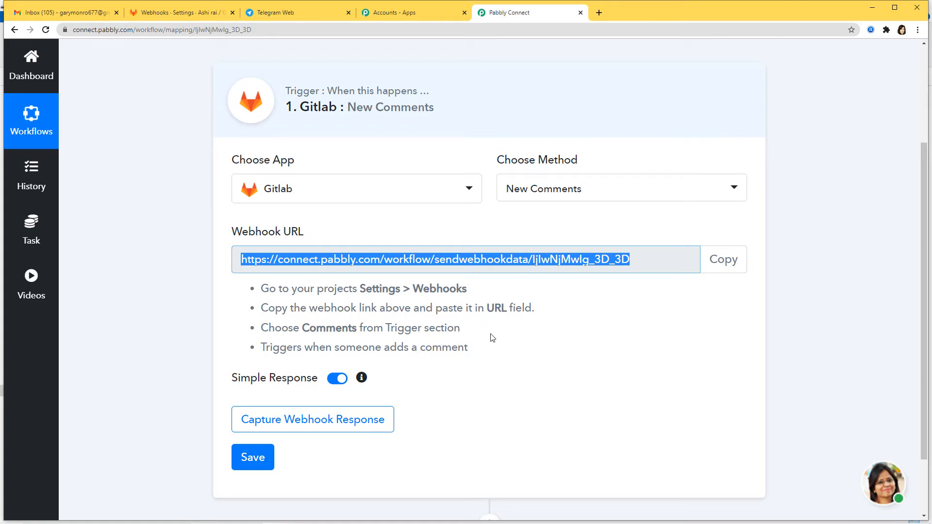
click(177, 16)
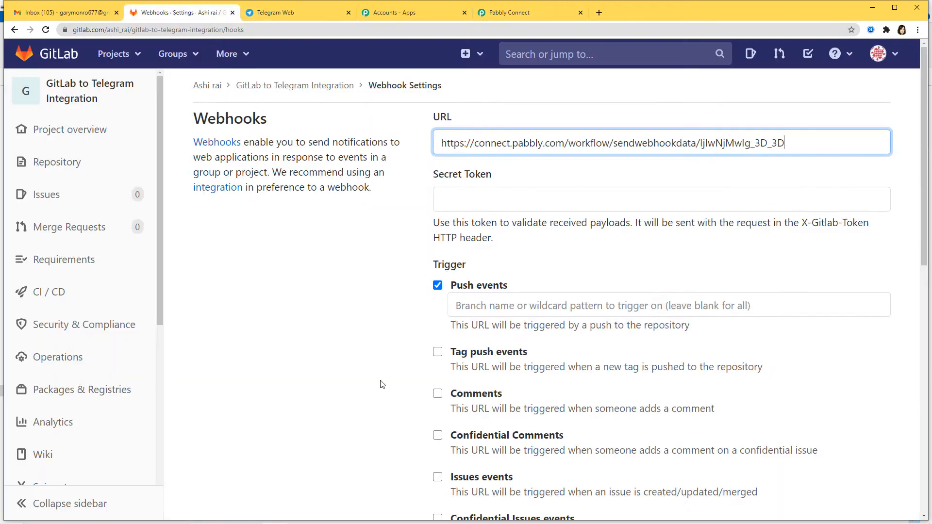
scroll(460, 140, down, 2)
scroll(515, 348, down, 2)
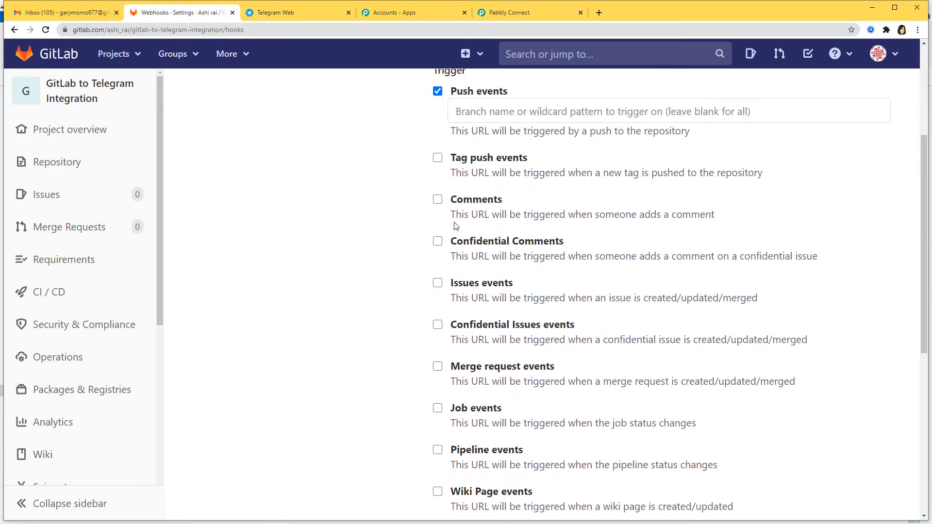
click(437, 199)
scroll(692, 424, down, 7)
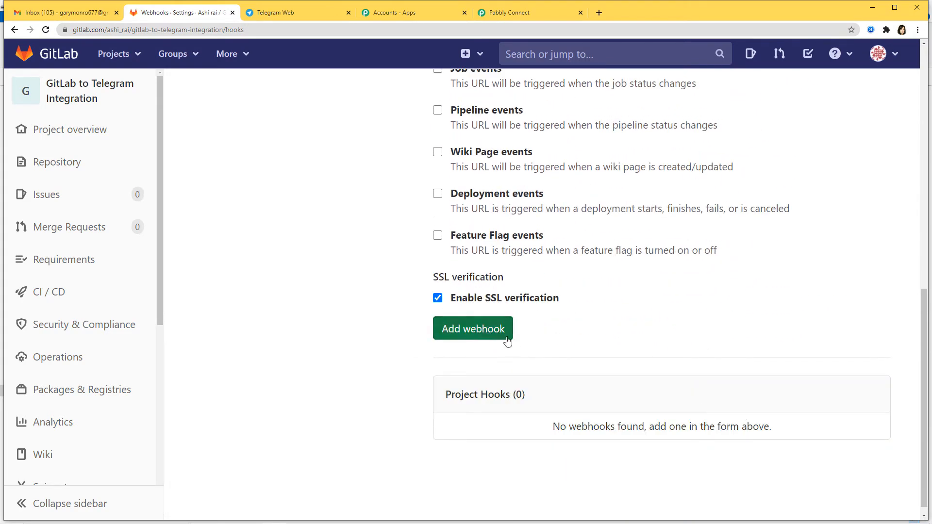
click(476, 335)
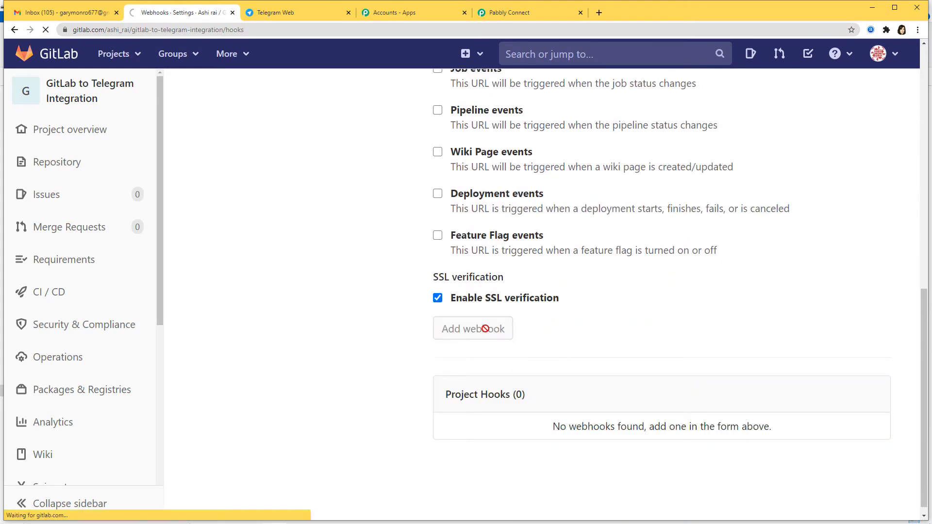
scroll(615, 350, down, 10)
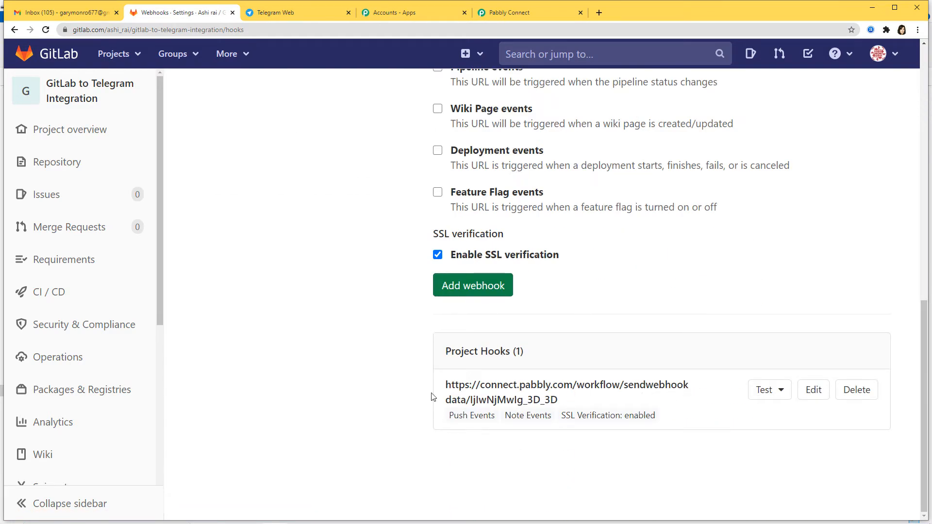
click(528, 13)
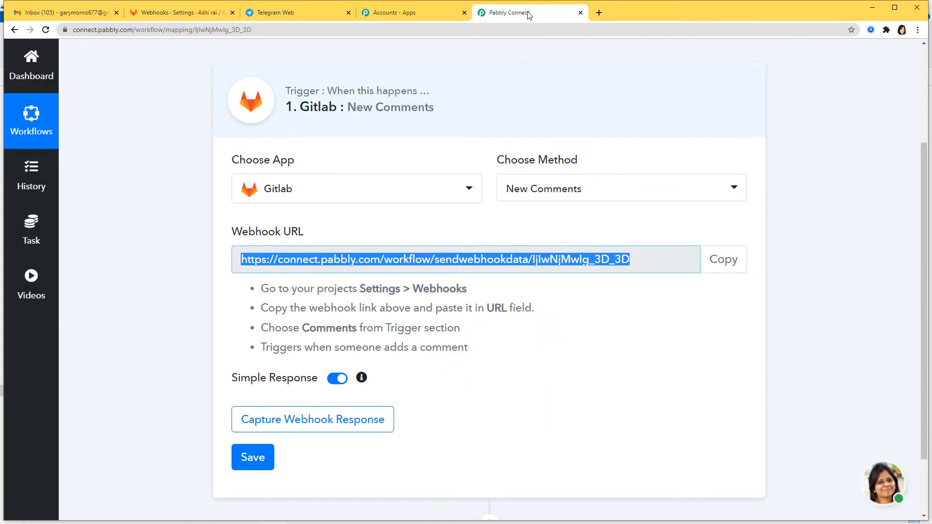
- Start Capture Webhook Response on the Gitlab trigger, then return to GitLab
scroll(616, 335, down, 2)
click(354, 342)
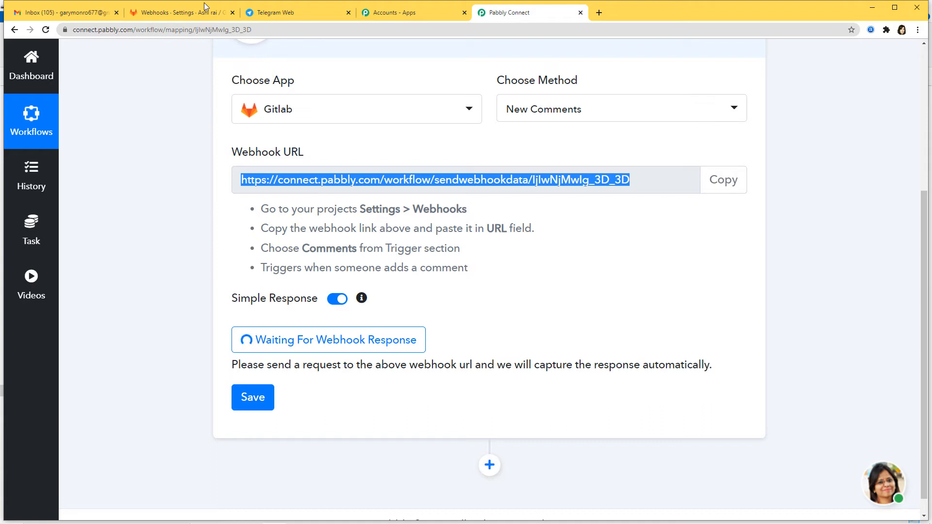
click(179, 12)
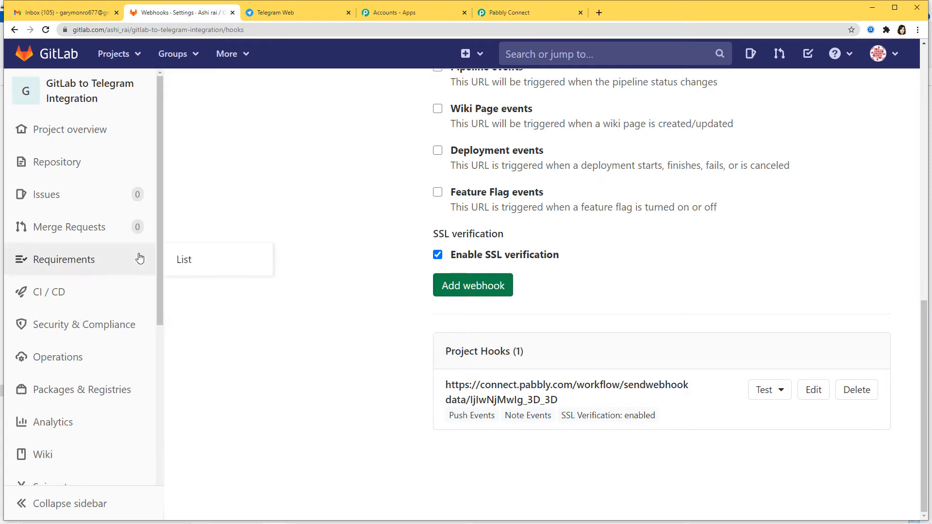
- Comment 'Started working on the Project from today' on the Update .gitlab-ci.yml commit
click(80, 93)
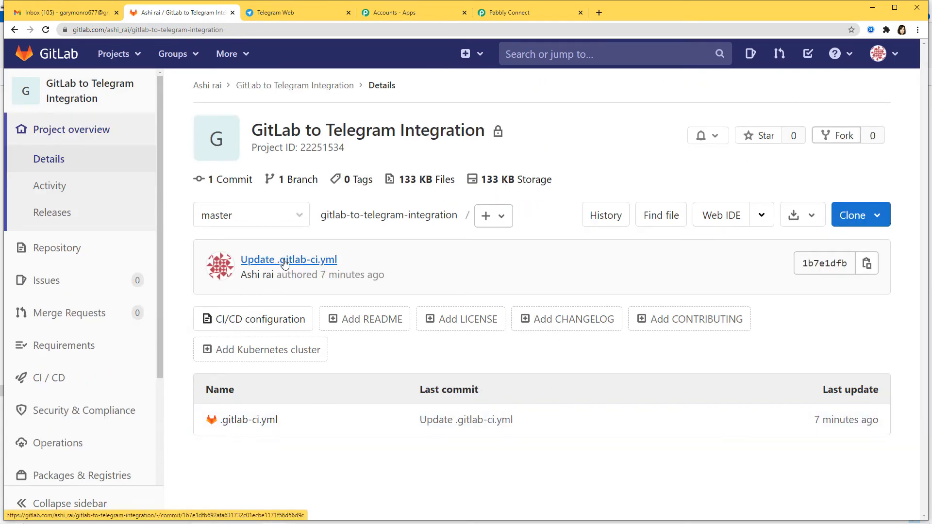
click(275, 260)
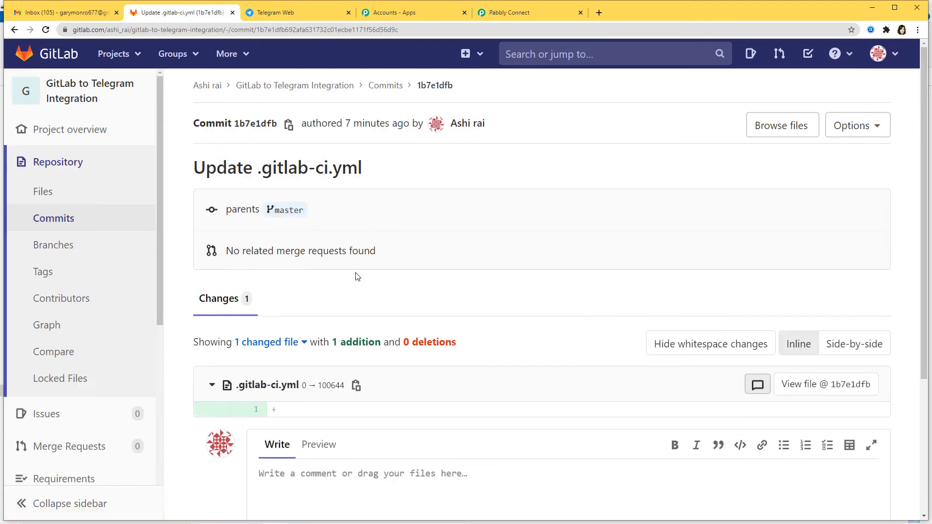
scroll(481, 315, down, 3)
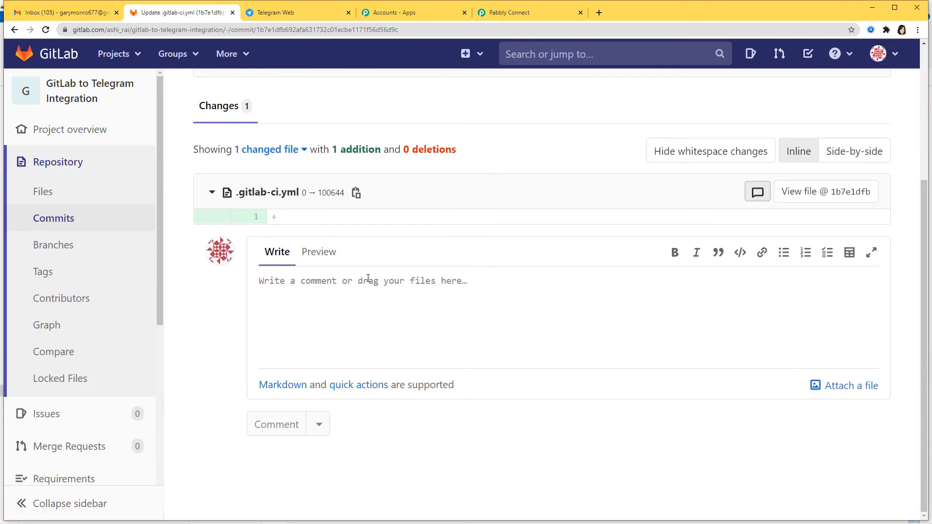
click(358, 285)
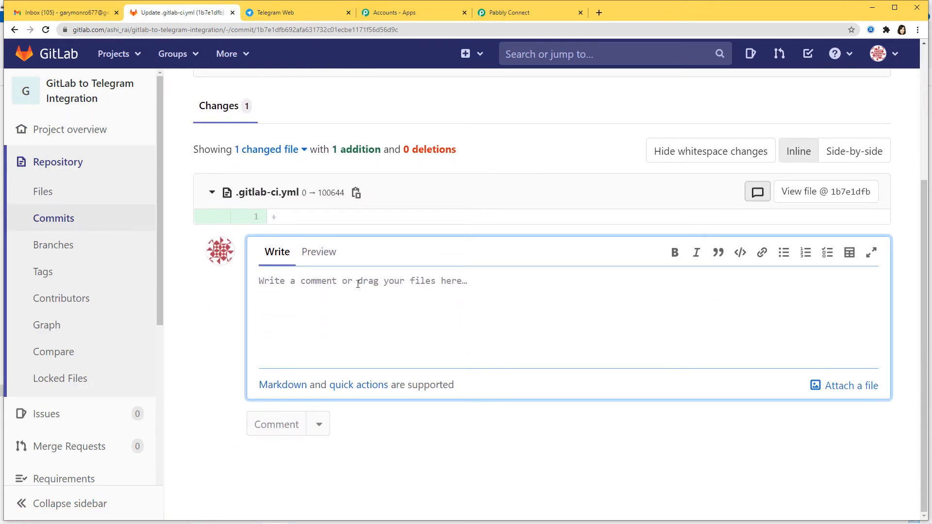
text(Started work)
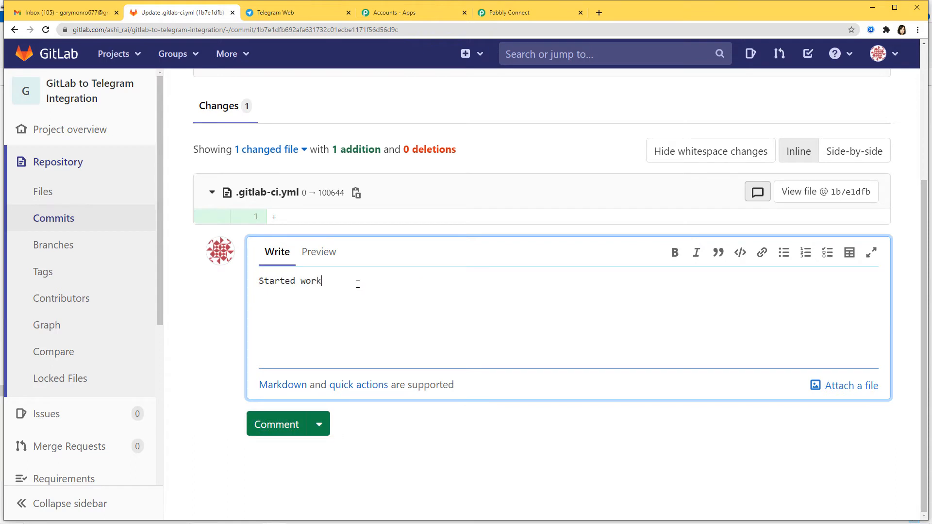
text(ing on the Proje)
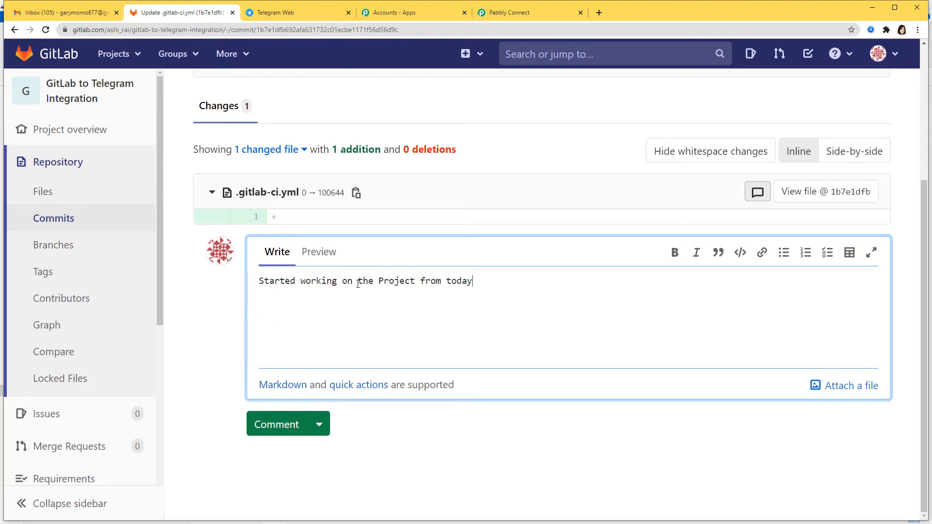
text(ct from today)
click(286, 427)
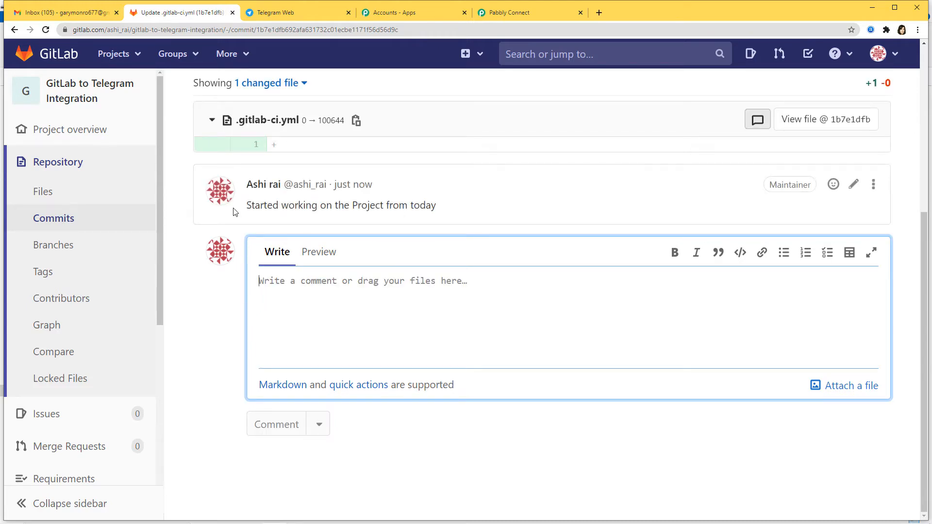
scroll(509, 335, up, 5)
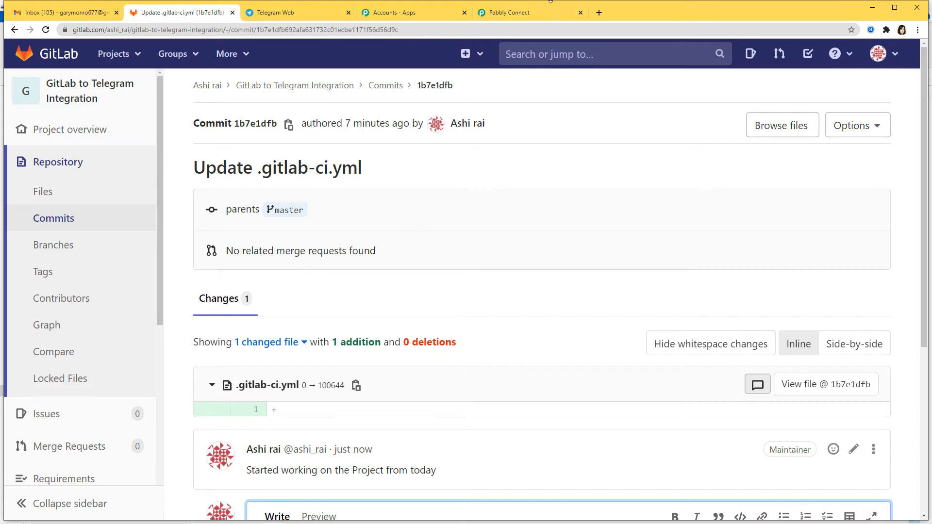
click(534, 12)
- Check the captured comment data (noteable_type Commit, project_id 22251534) and save the trigger
scroll(653, 314, down, 1)
scroll(653, 314, down, 3)
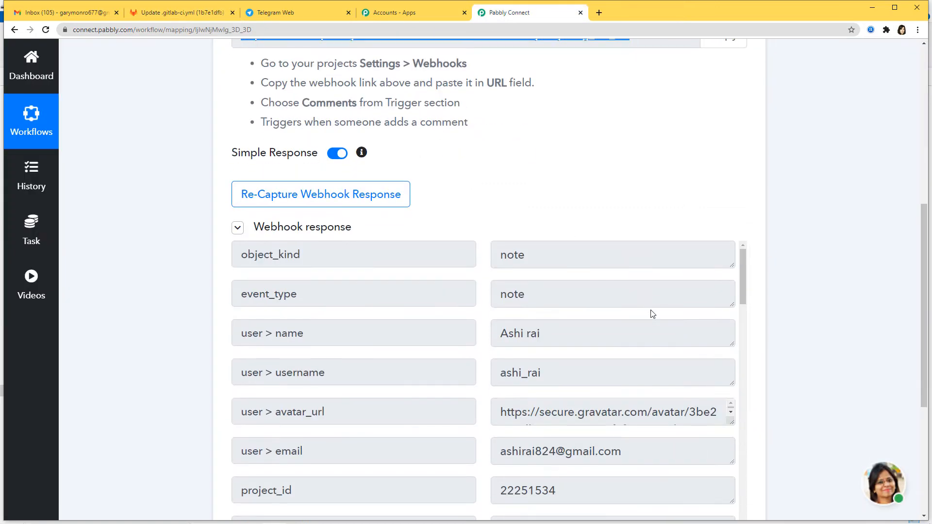
scroll(663, 319, down, 5)
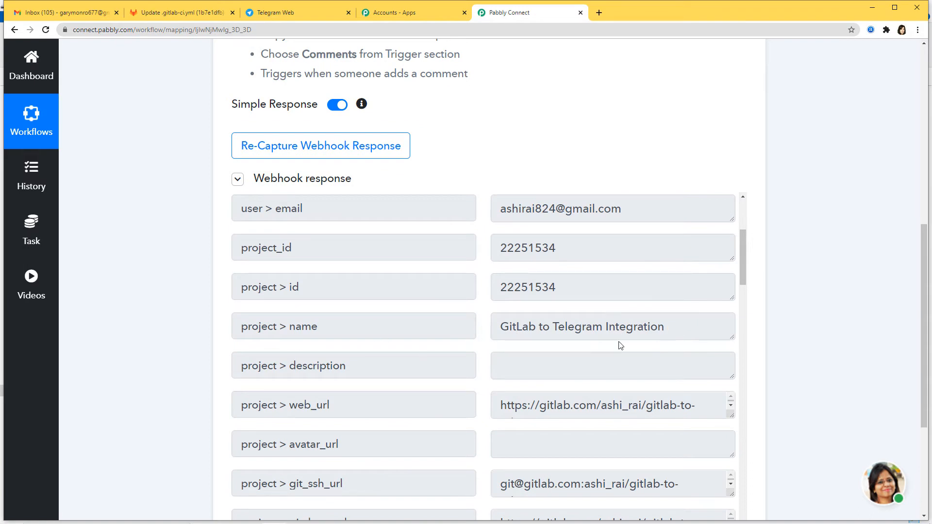
scroll(620, 343, down, 10)
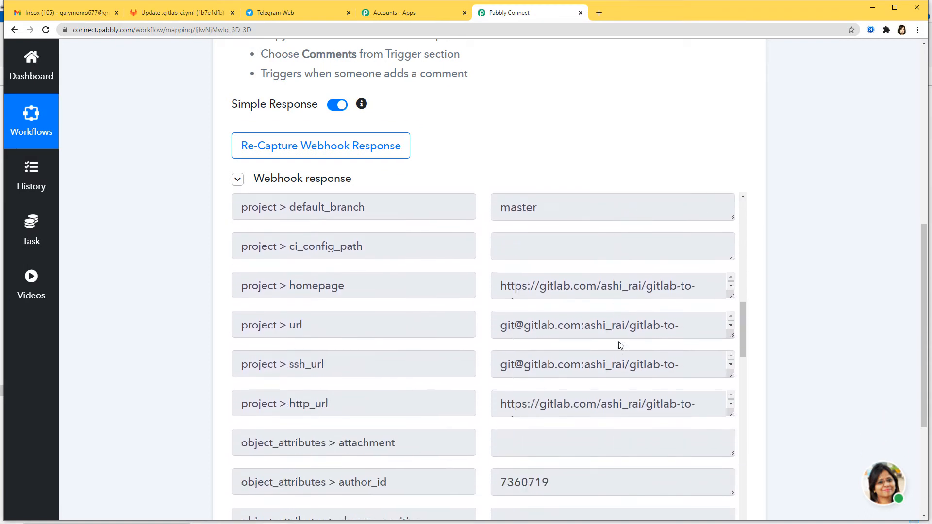
scroll(618, 342, down, 8)
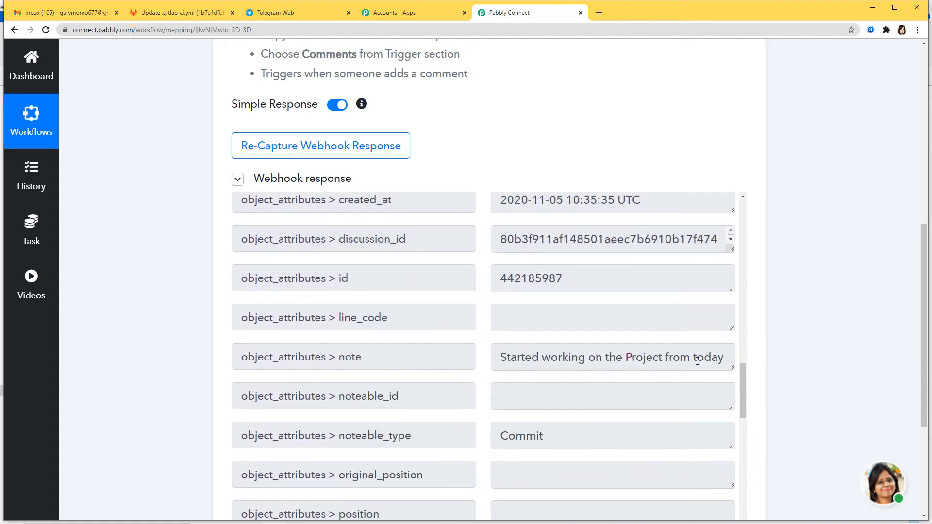
scroll(664, 405, down, 4)
scroll(842, 401, down, 4)
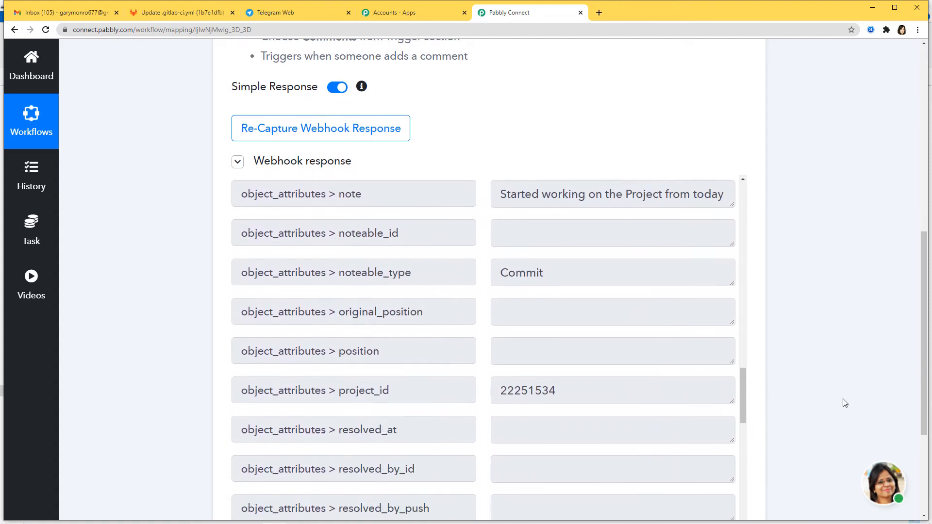
click(252, 378)
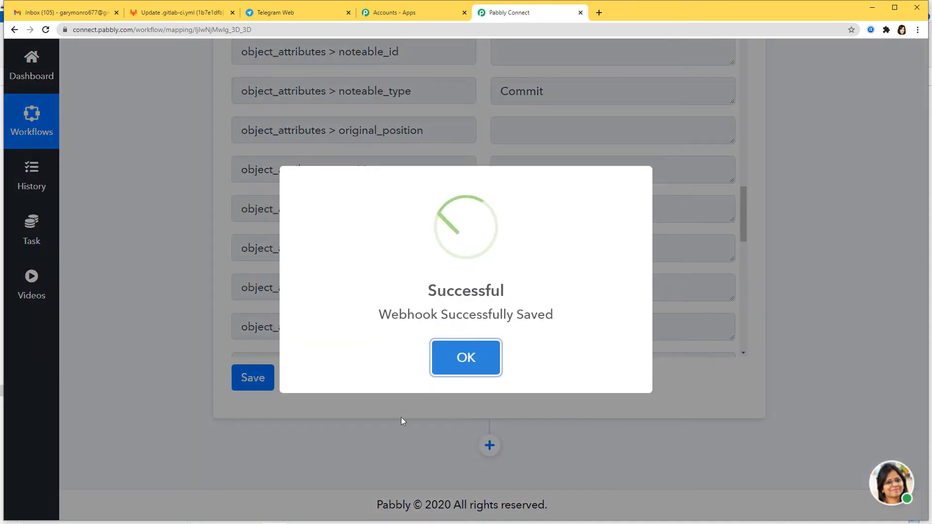
click(460, 360)
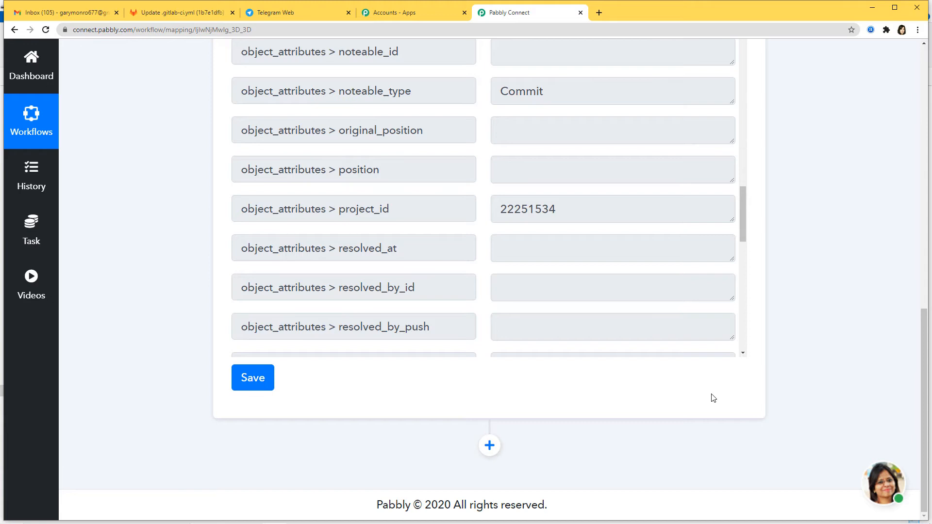
- Add a Telegram Bot 'Send a Text Message or a Reply' action and begin connecting a bot
click(491, 451)
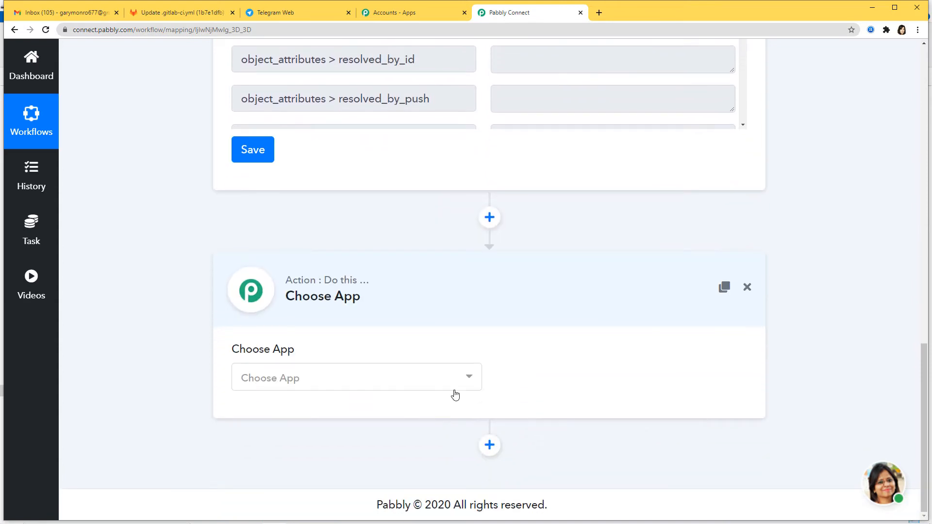
click(453, 380)
text(tele)
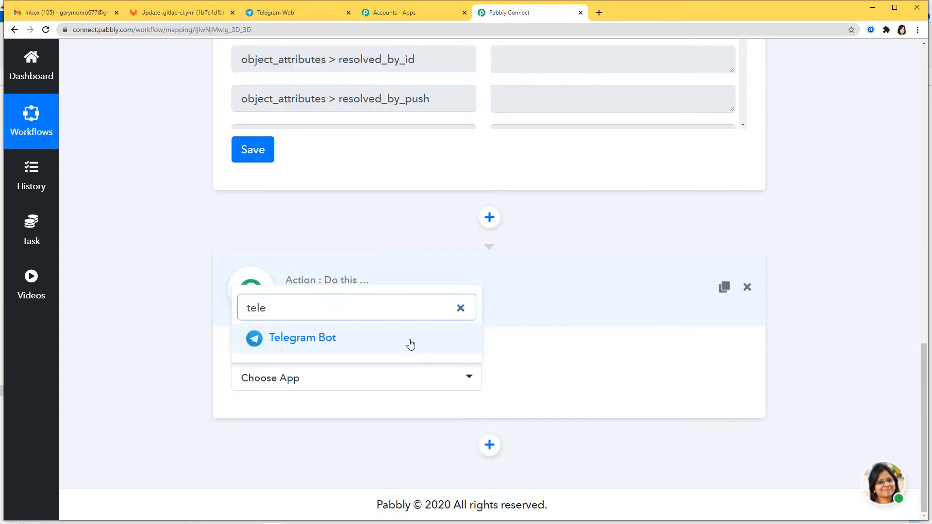
click(409, 343)
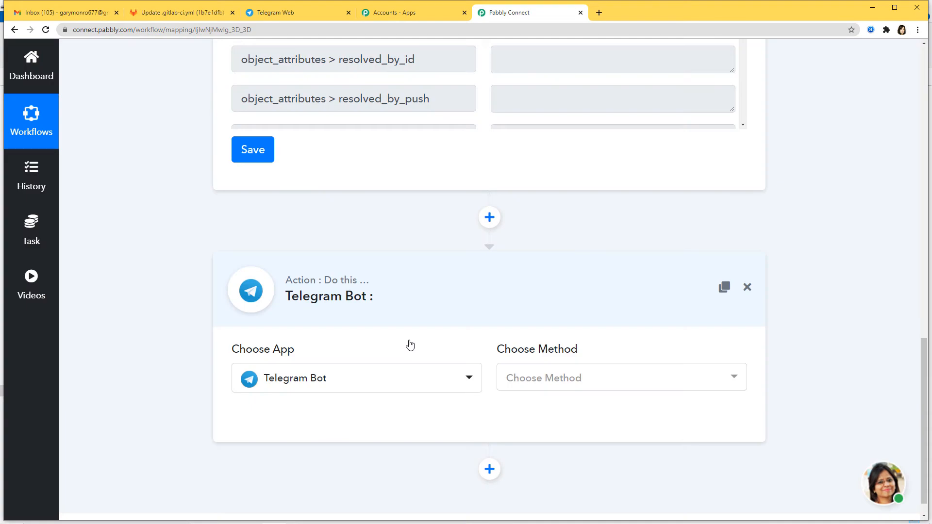
click(601, 384)
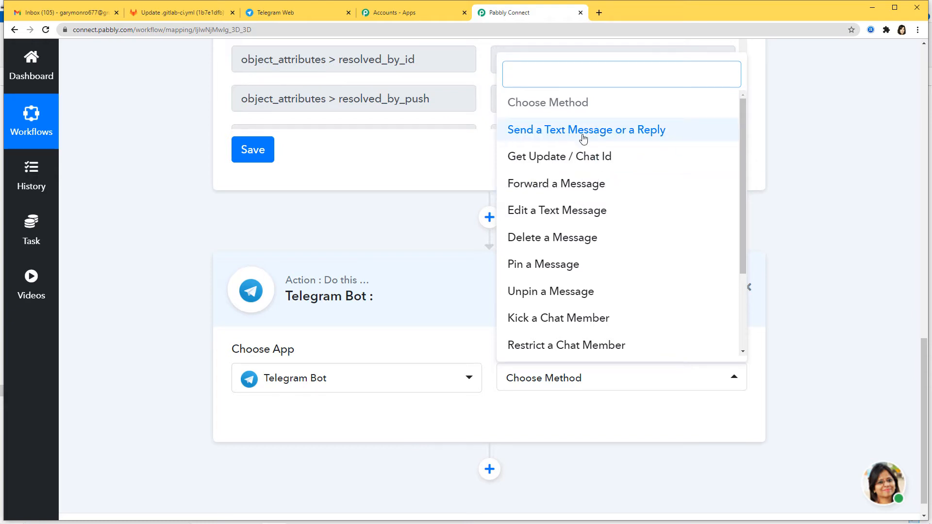
click(611, 137)
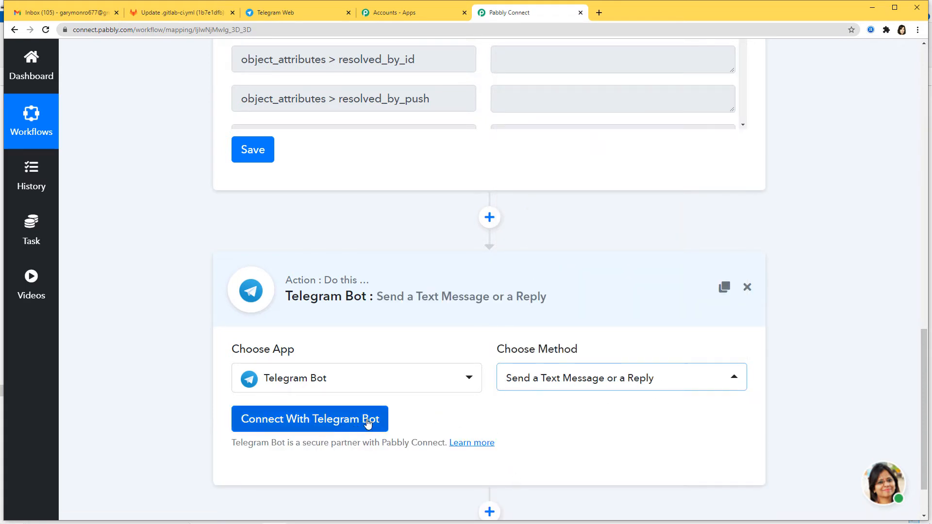
click(334, 425)
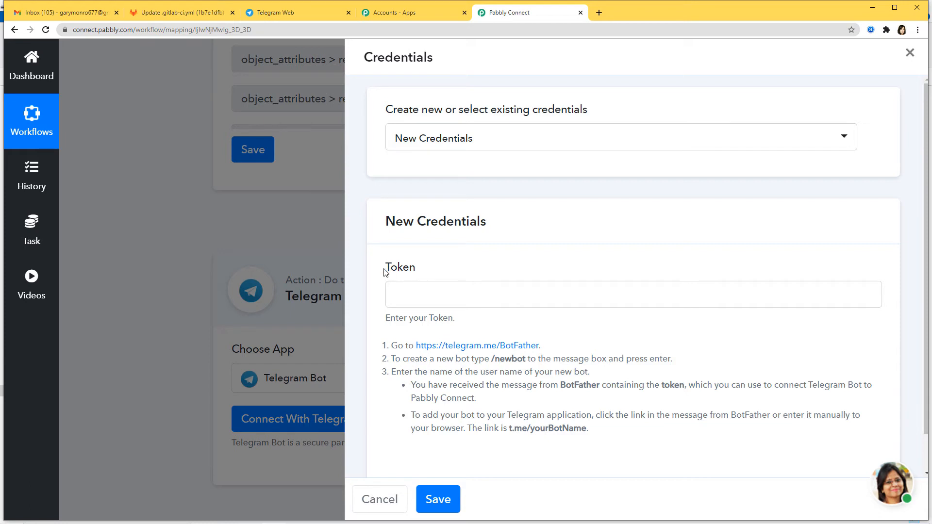
drag(384, 267, 488, 270)
click(502, 301)
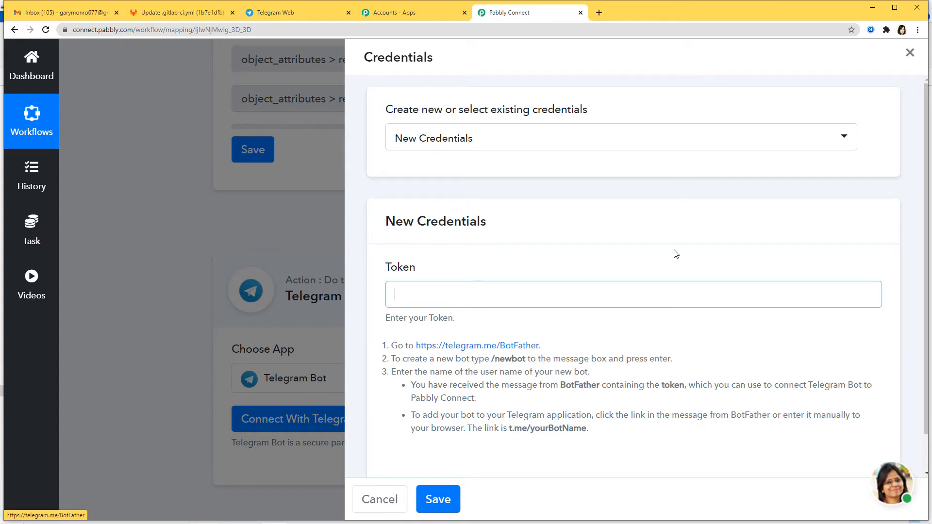
- Find the verified BotFather in Telegram Web by searching 'botfat' and start a chat
click(287, 15)
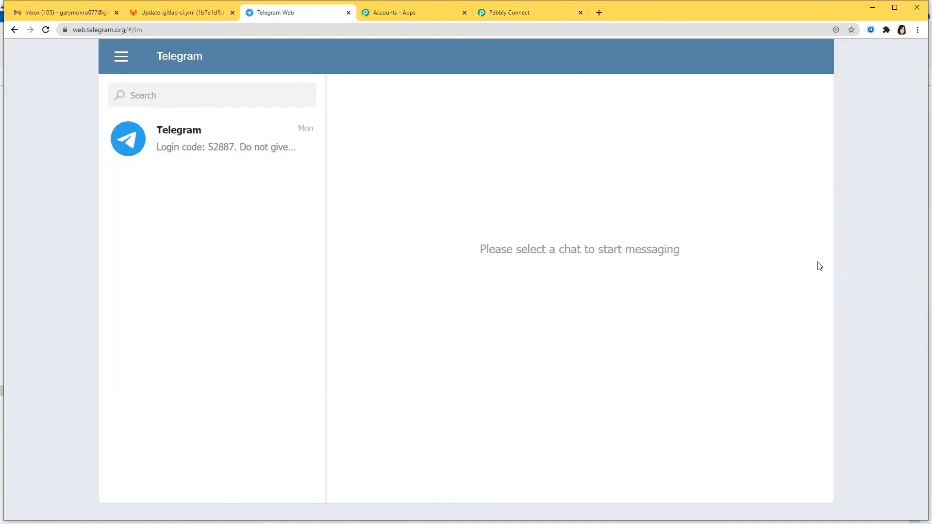
click(214, 95)
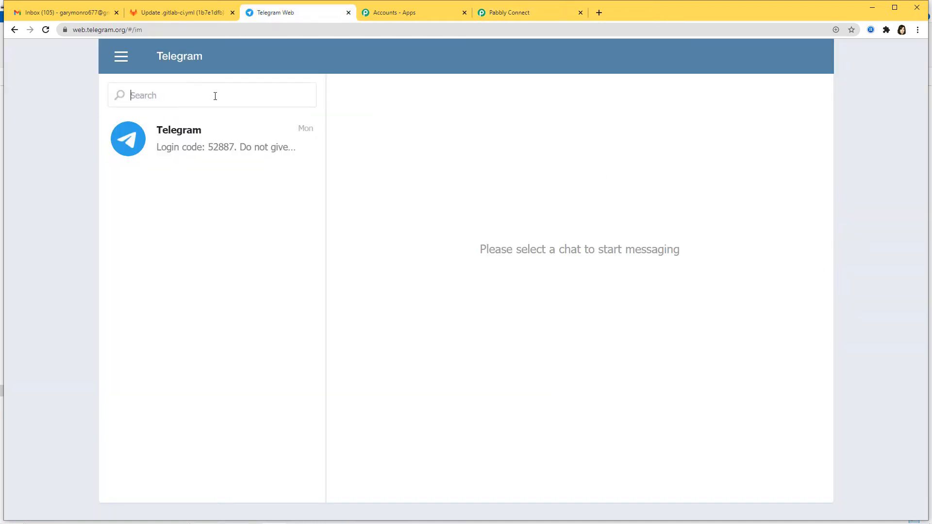
text(botfather)
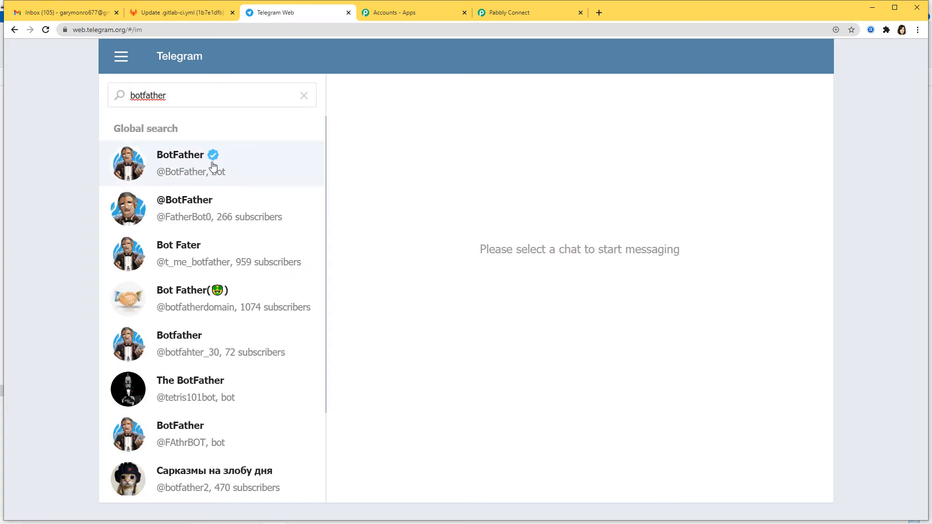
click(181, 171)
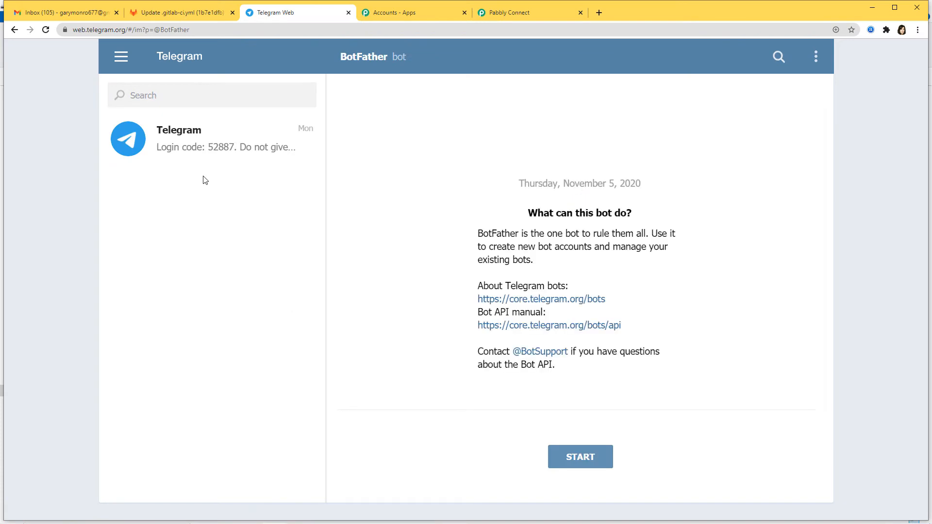
click(586, 457)
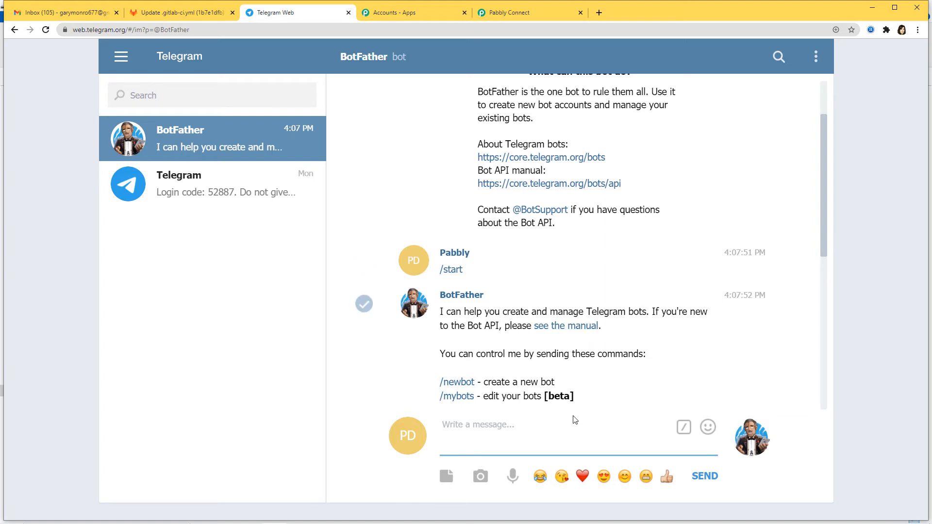
scroll(600, 392, down, 3)
scroll(601, 394, down, 5)
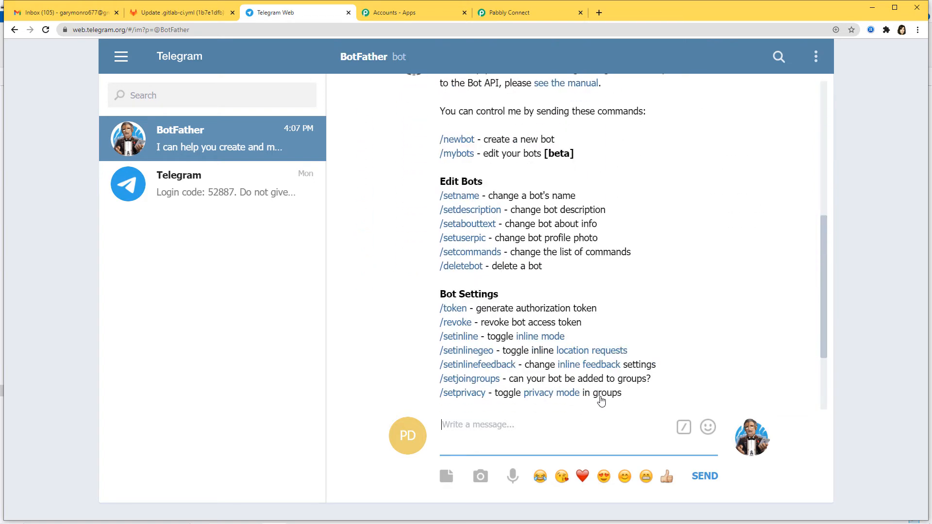
click(528, 15)
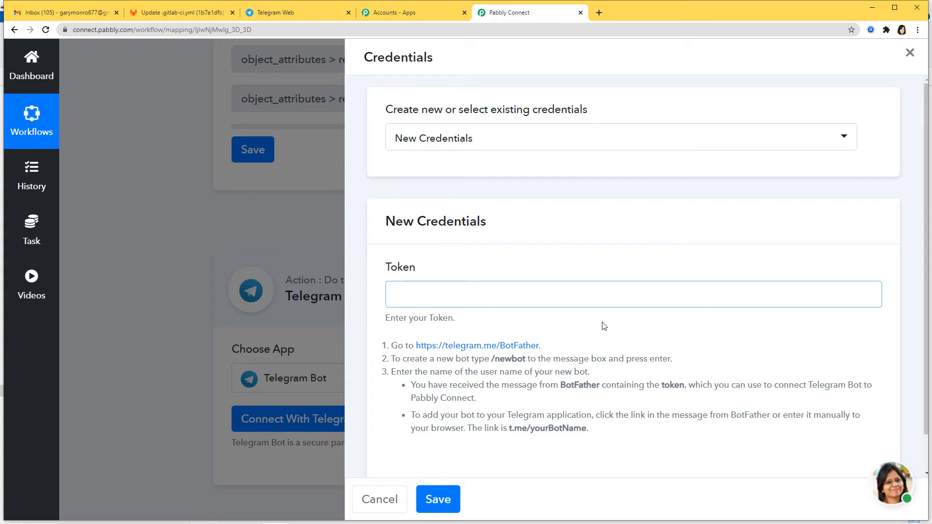
click(295, 12)
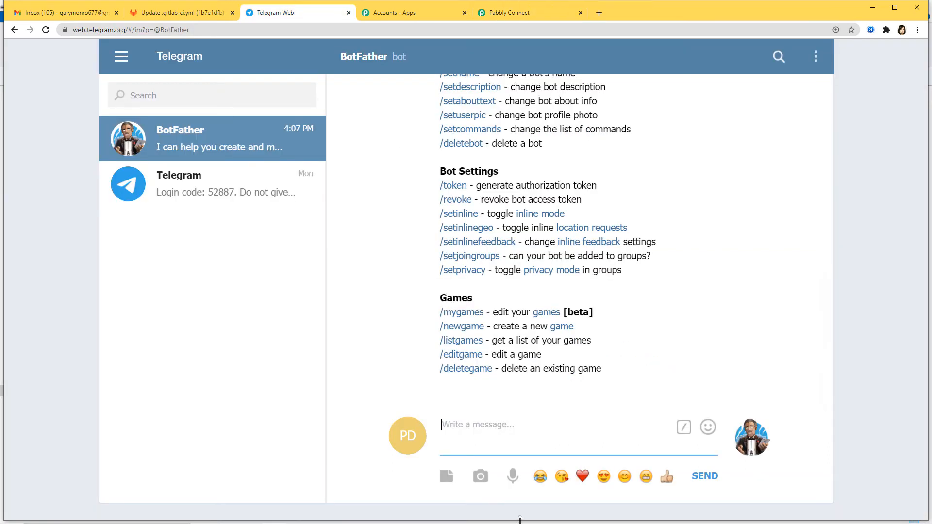
- Create a new bot with /newbot, named gitlabintegration, with username gitlab_telegram011_bot
text(/newbot)
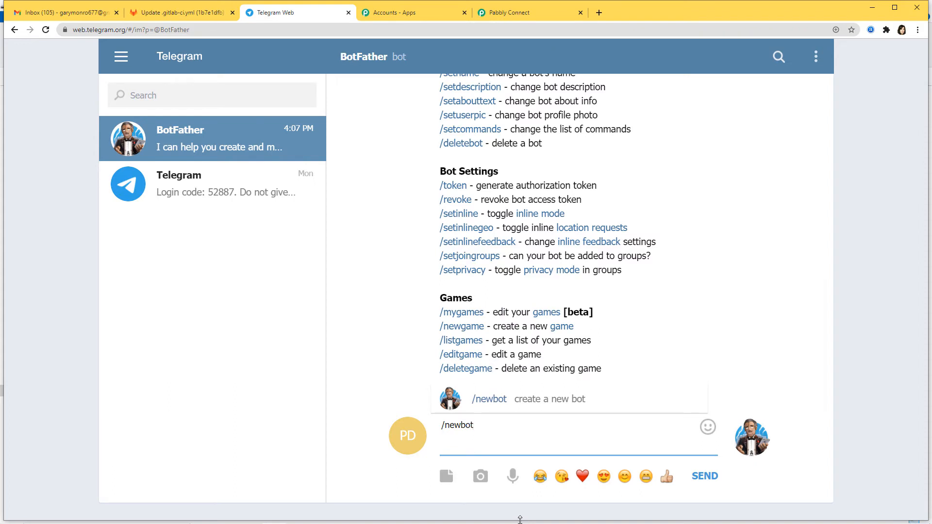
key(Return)
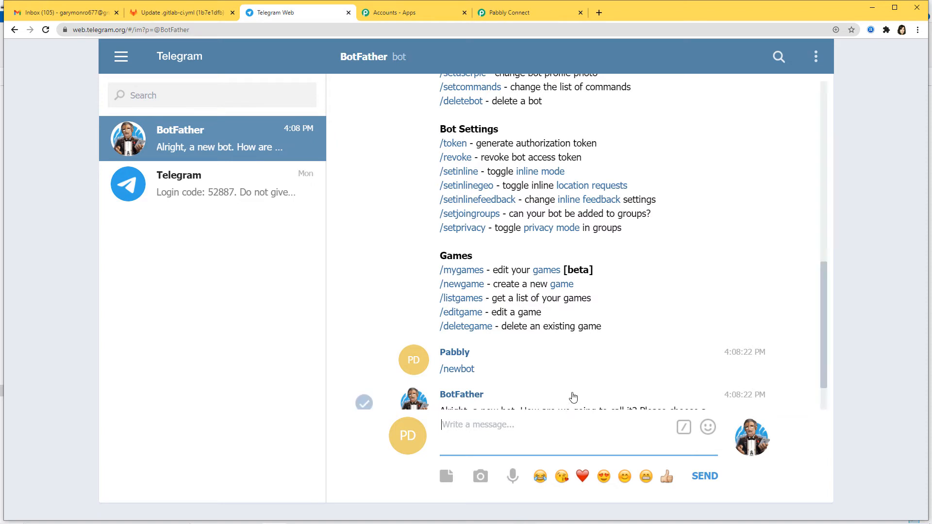
scroll(573, 396, down, 2)
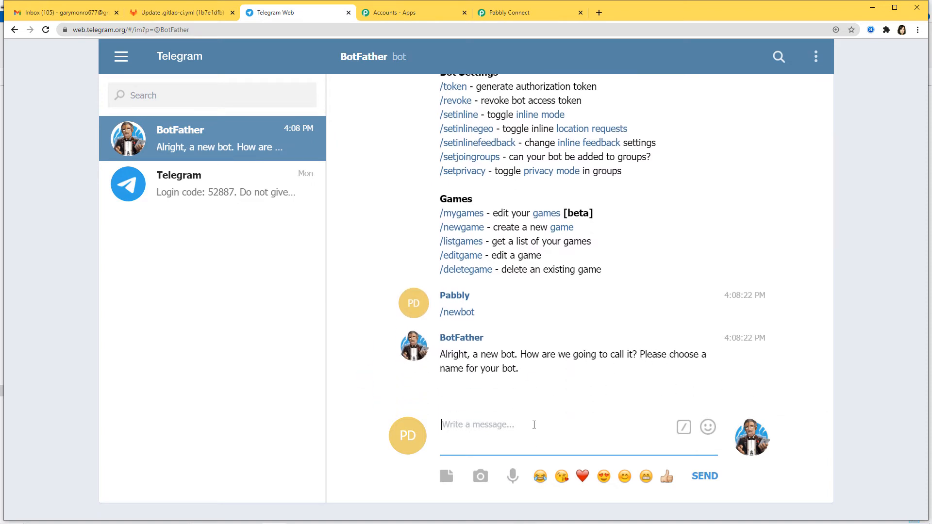
text(git)
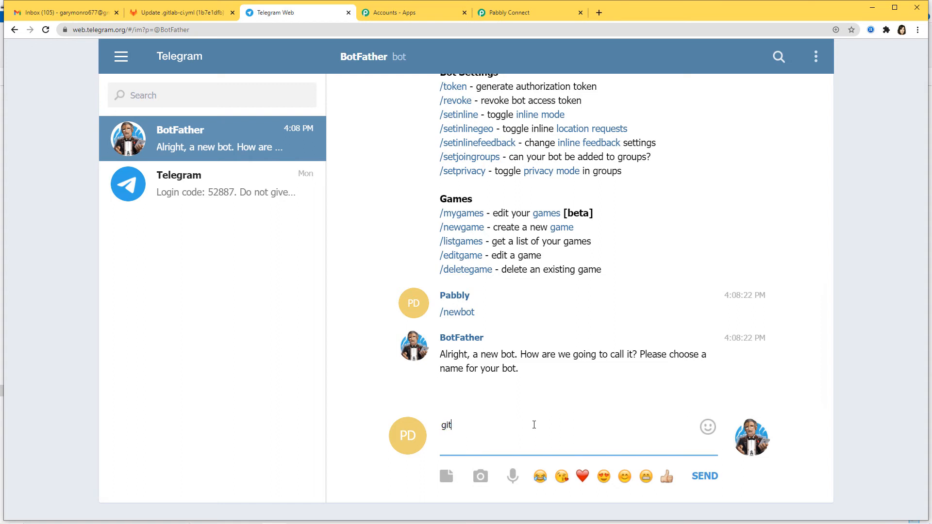
text(labintegration)
key(Return)
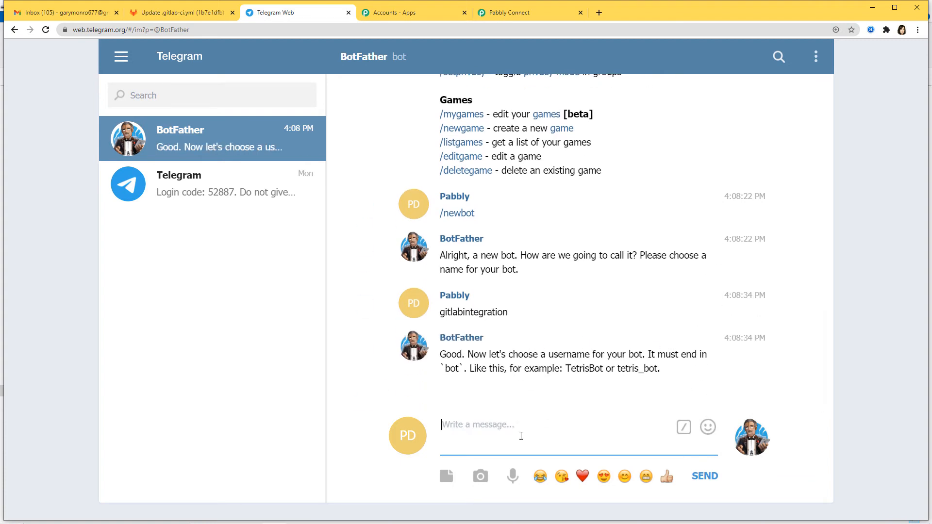
text(gitlab)
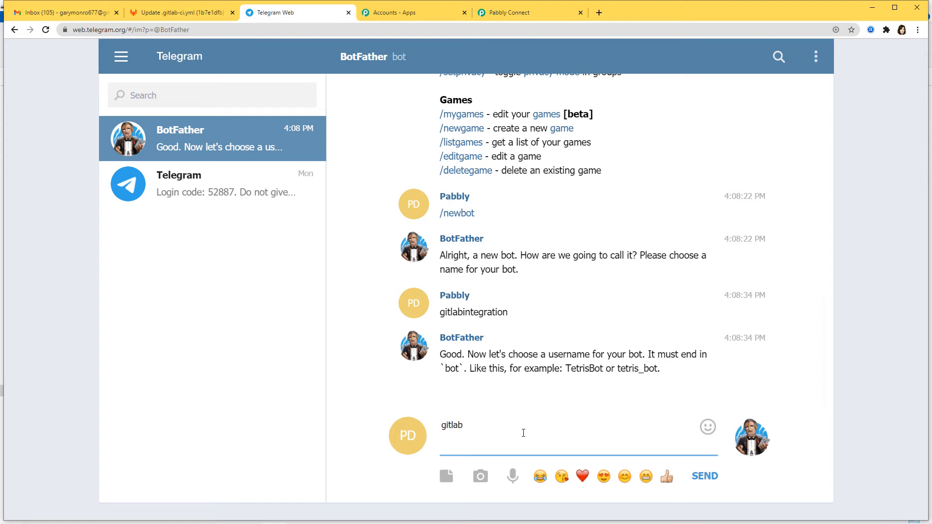
text(_telegram011_bot)
key(Return)
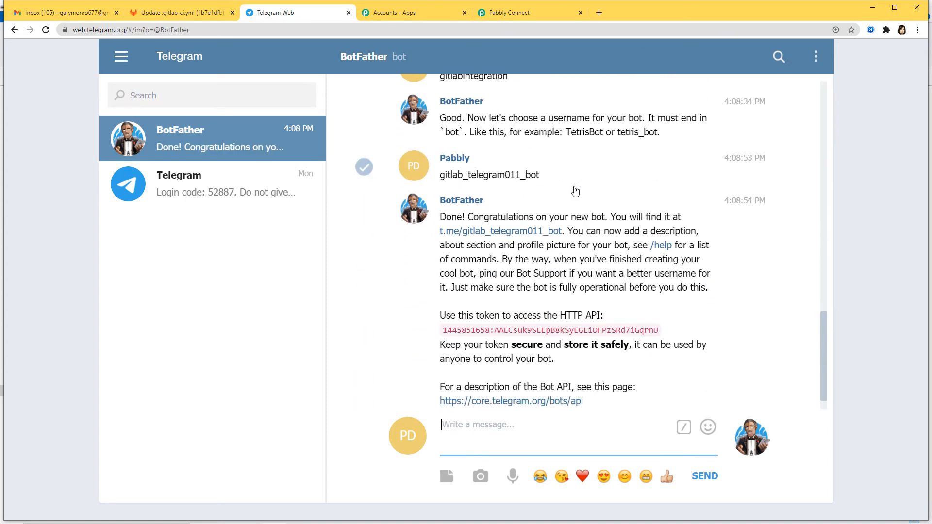
- Select and copy the new bot's HTTP API token for use in Pabbly Connect
drag(542, 175, 525, 175)
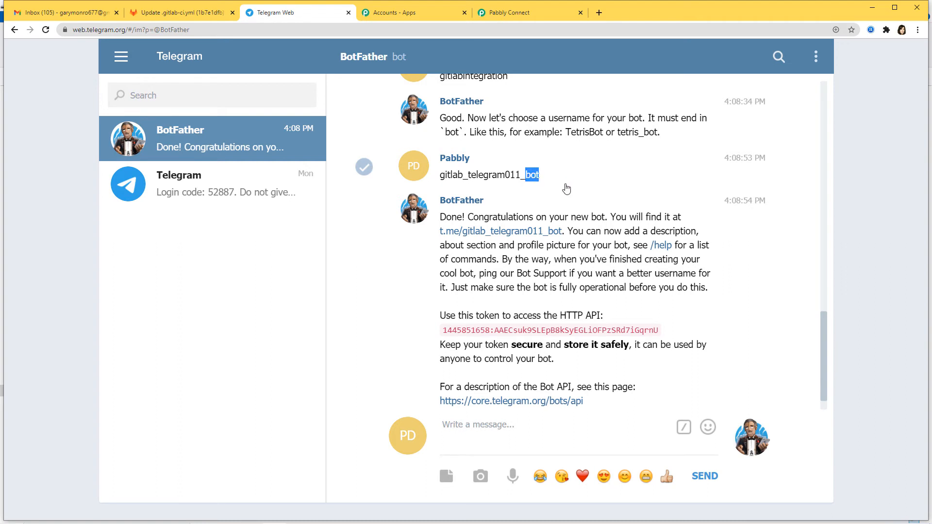
click(594, 196)
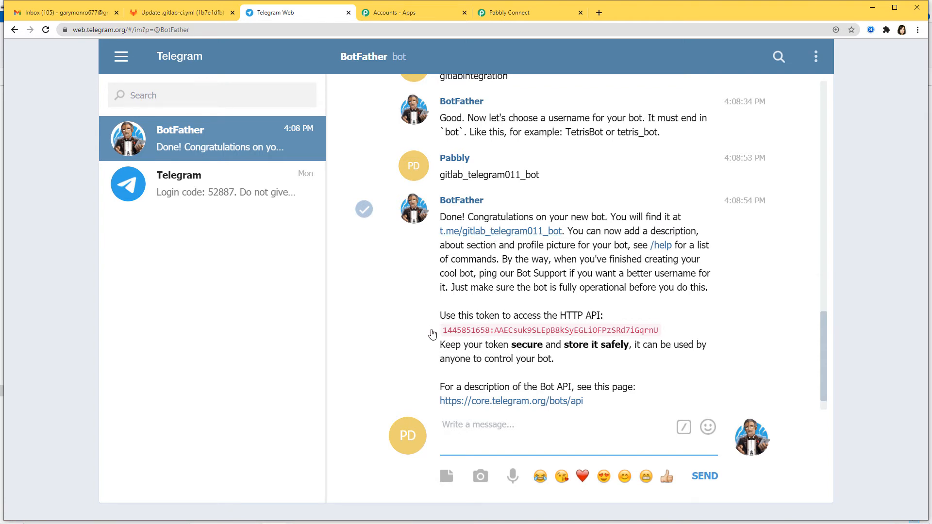
drag(437, 335, 675, 337)
key(ctrl+c)
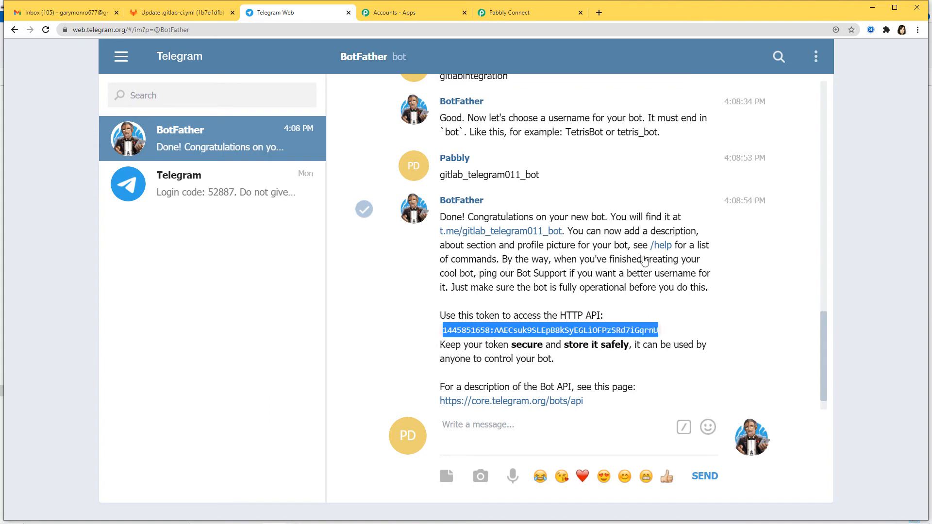
click(507, 13)
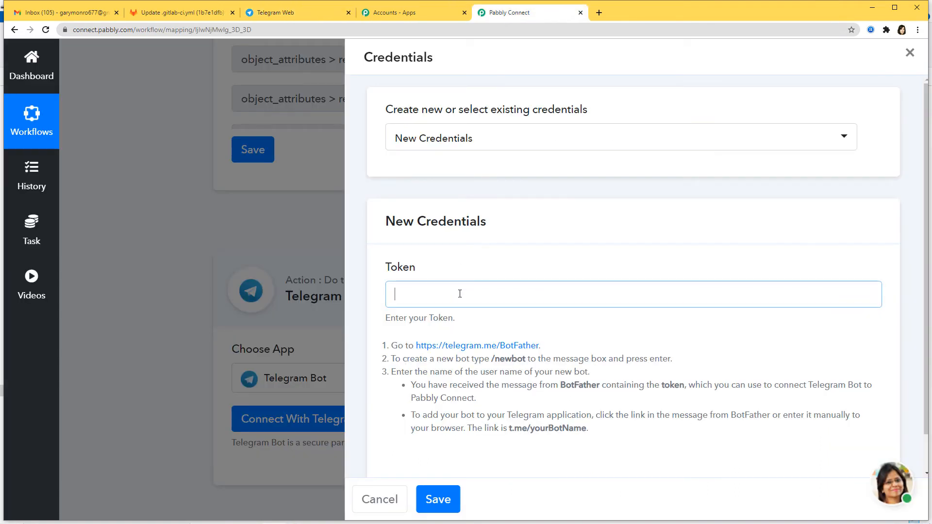
- Paste the bot's API token into the Token field and save the Telegram Bot connection
key(ctrl+v)
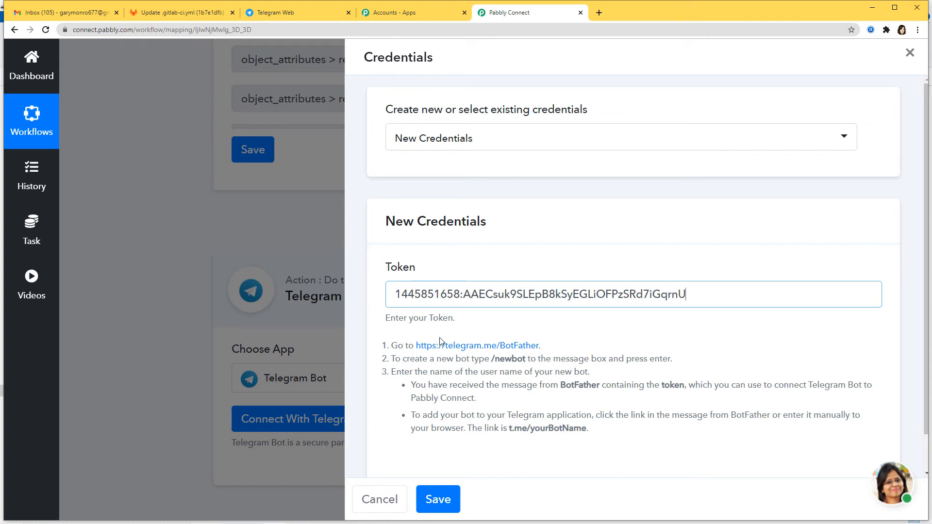
click(450, 498)
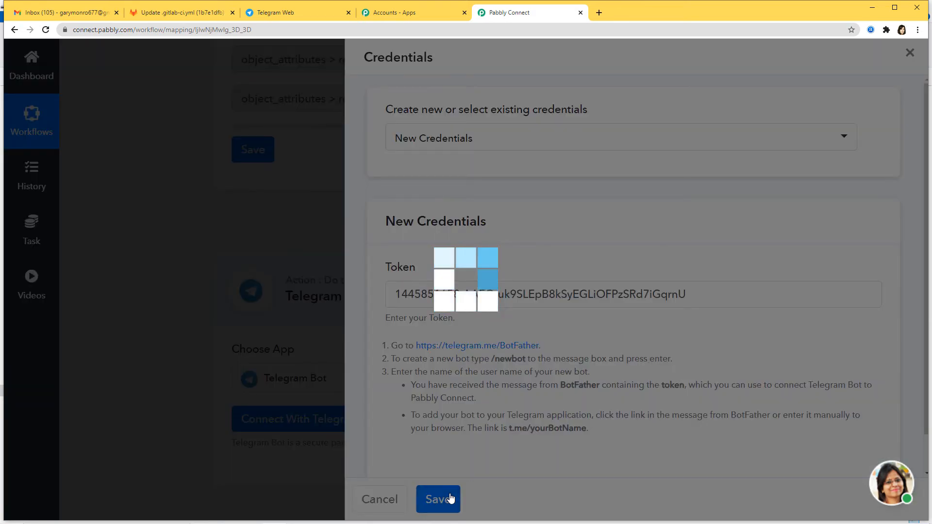
scroll(500, 348, down, 3)
scroll(499, 349, down, 4)
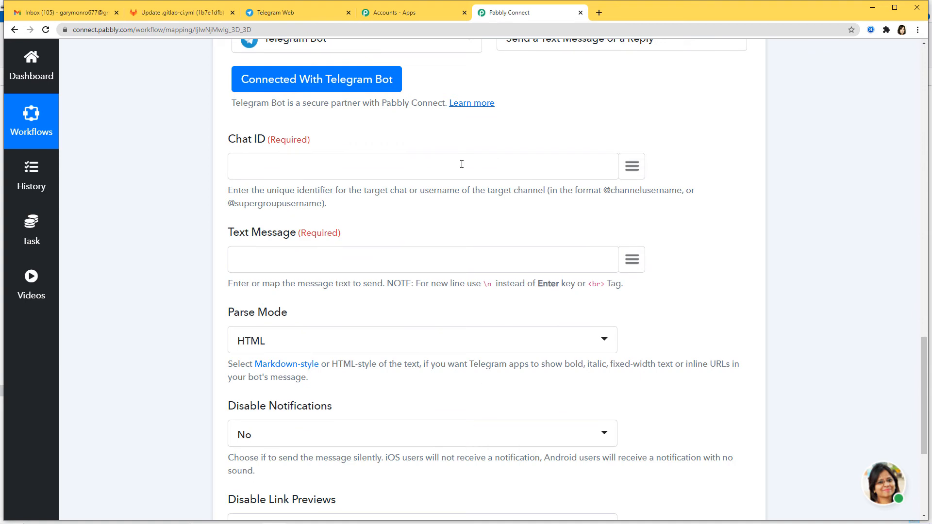
- Scroll through the workflow mapping, then go back to the BotFather chat in Telegram Web
scroll(877, 384, up, 7)
scroll(879, 382, up, 5)
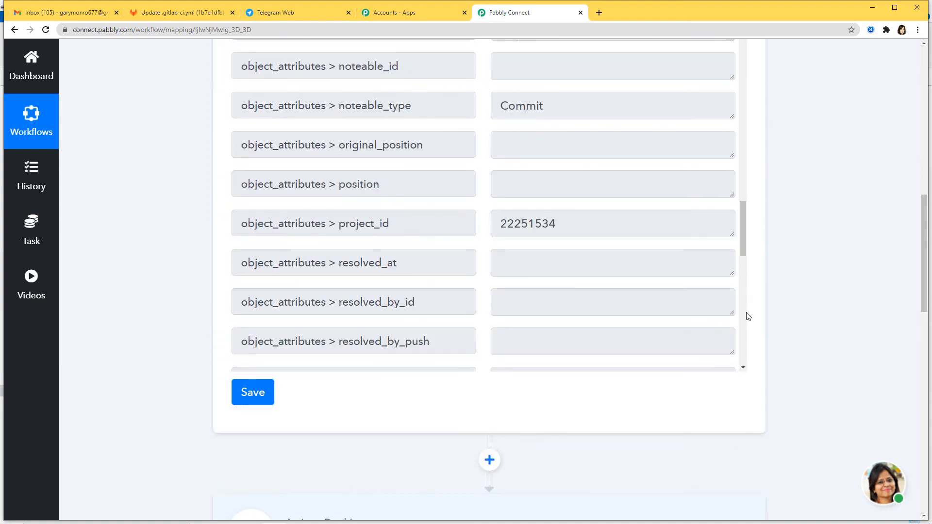
scroll(772, 329, down, 10)
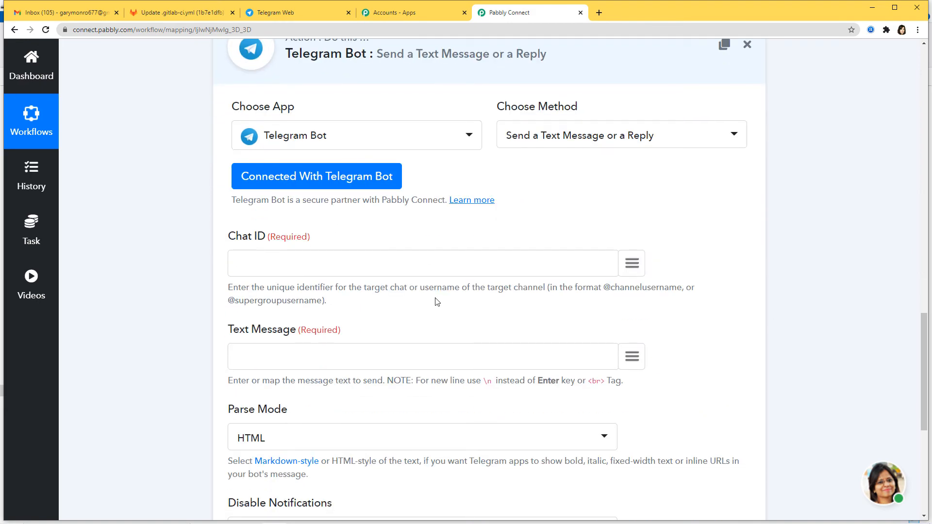
click(287, 17)
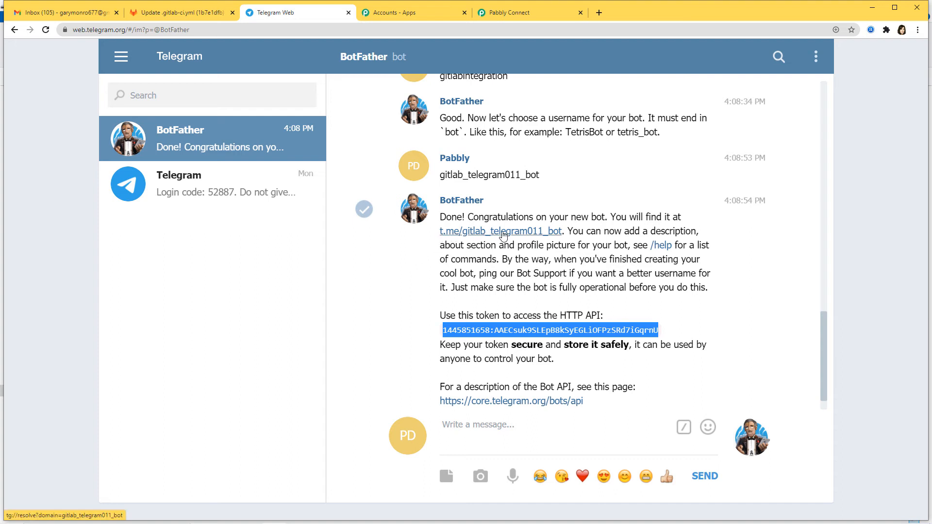
- Open a chat with gitlab_telegram011_bot via its t.me link and start the bot
click(530, 233)
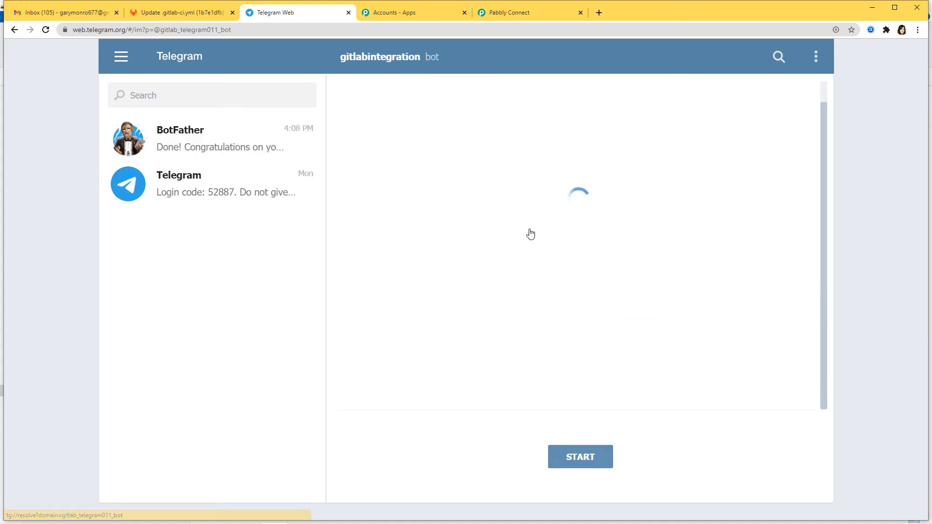
click(579, 461)
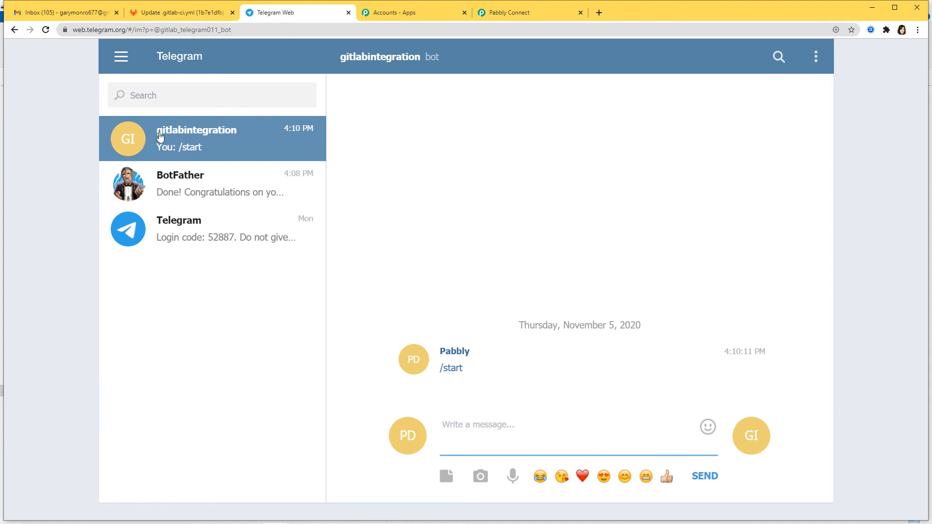
click(120, 60)
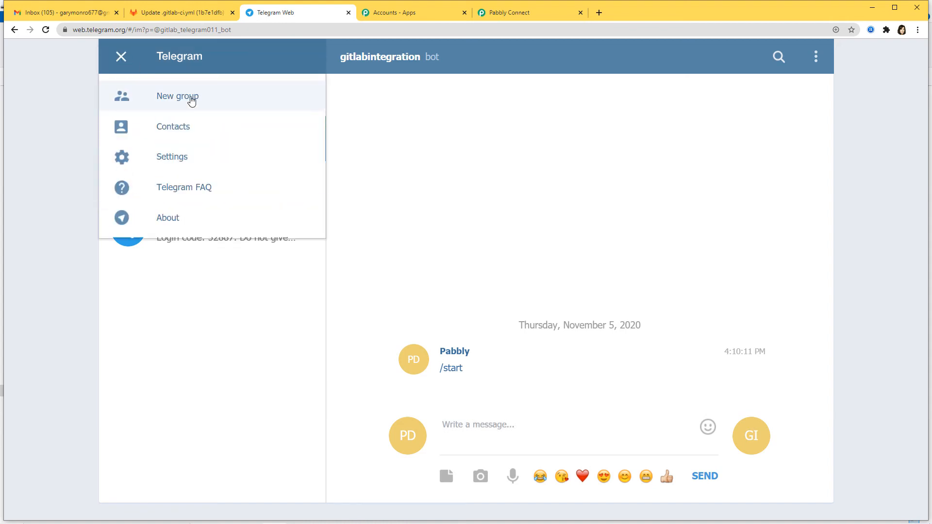
- Create the group 'GitLab to Telegram' with the gitlabintegration bot and copy its chat id
click(194, 98)
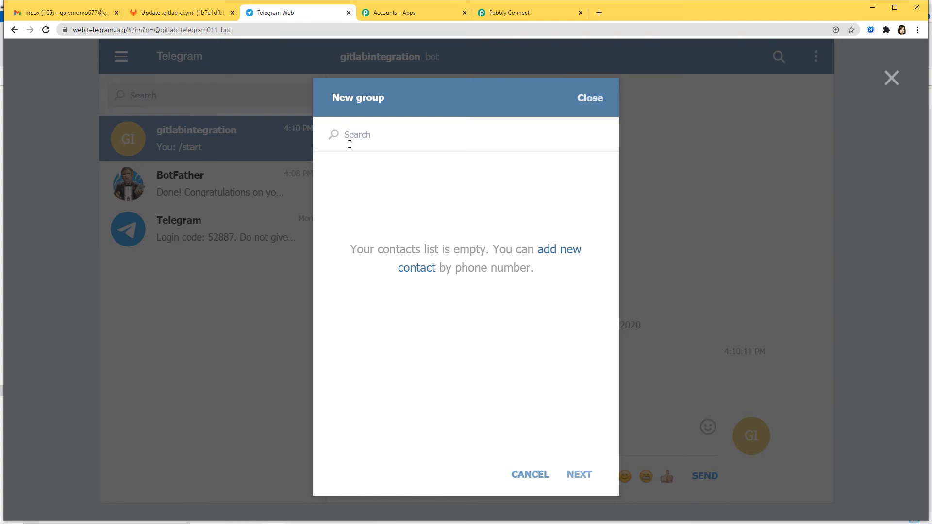
text(gitlab)
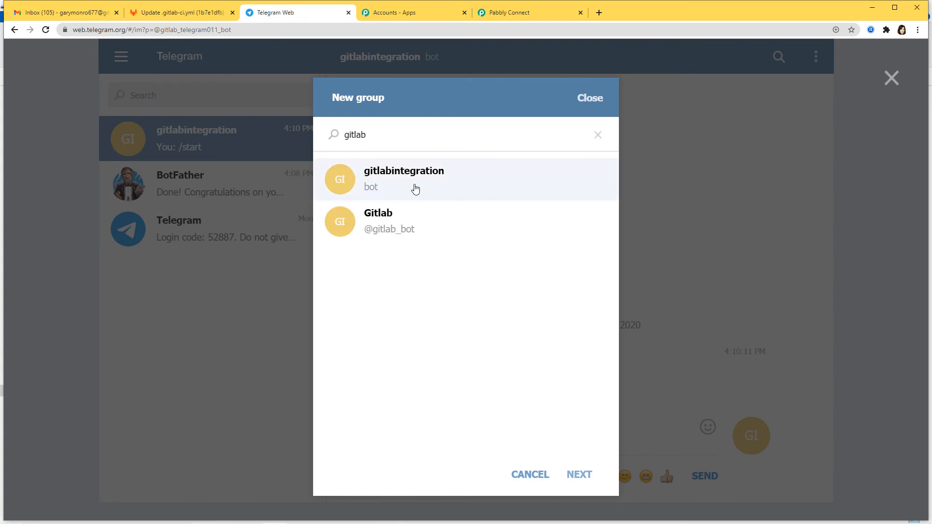
click(413, 188)
click(577, 473)
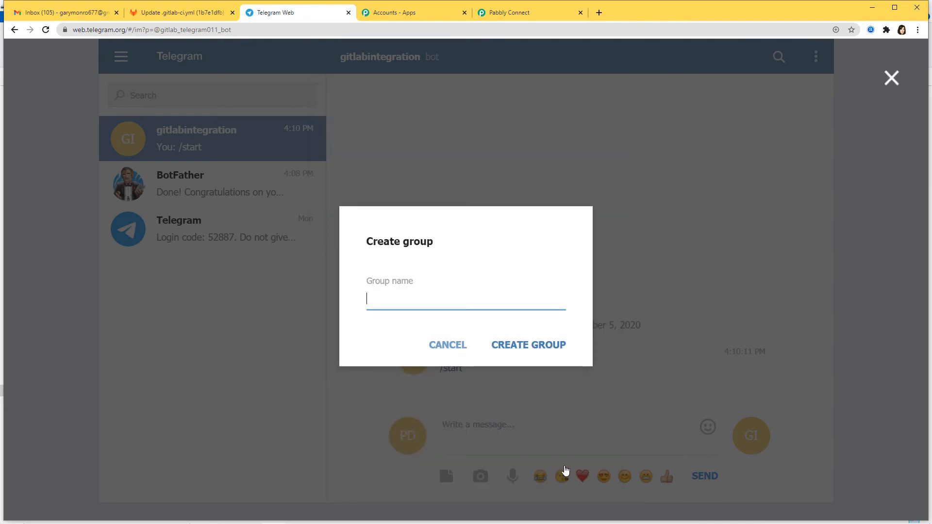
text(GitLab to Telegram)
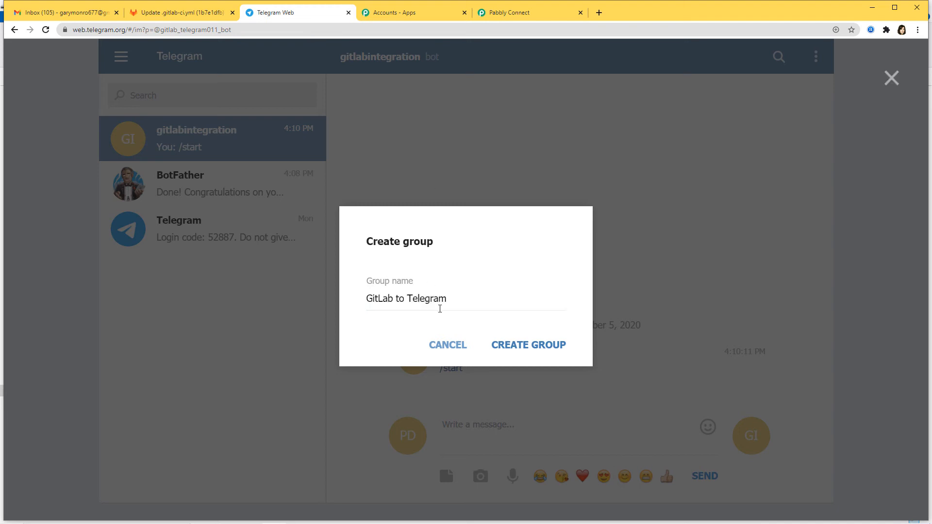
click(506, 345)
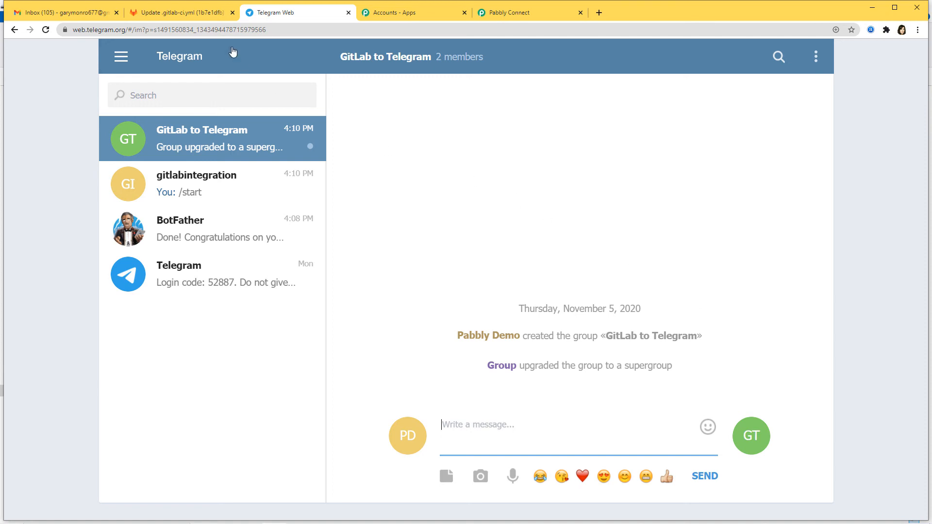
double_click(194, 29)
key(ctrl+c)
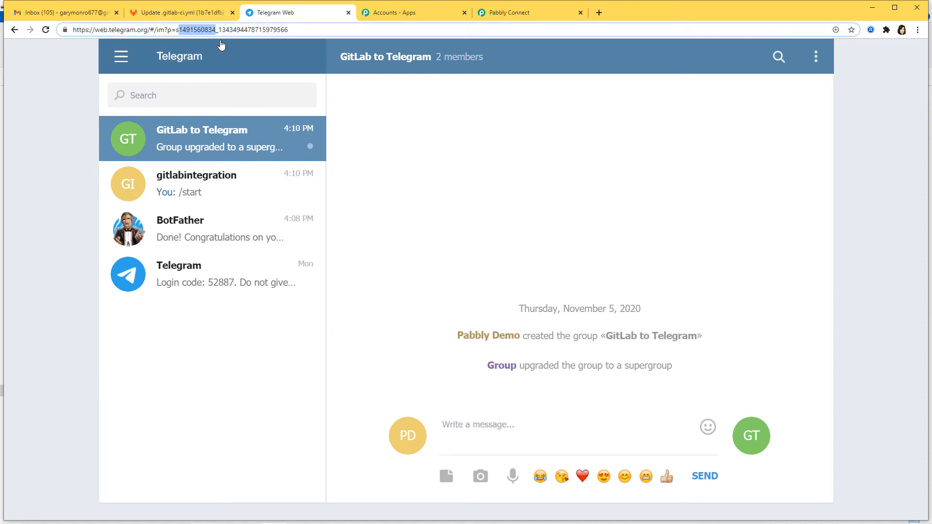
click(532, 12)
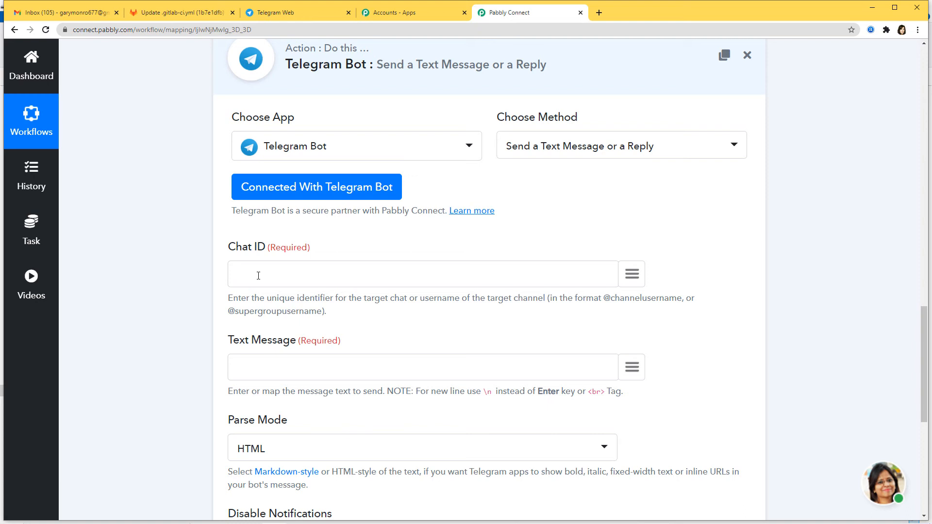
- Set the Chat ID to the group's pasted id prefixed with -100
key(ctrl+v)
drag(236, 272, 300, 273)
click(336, 273)
text(100)
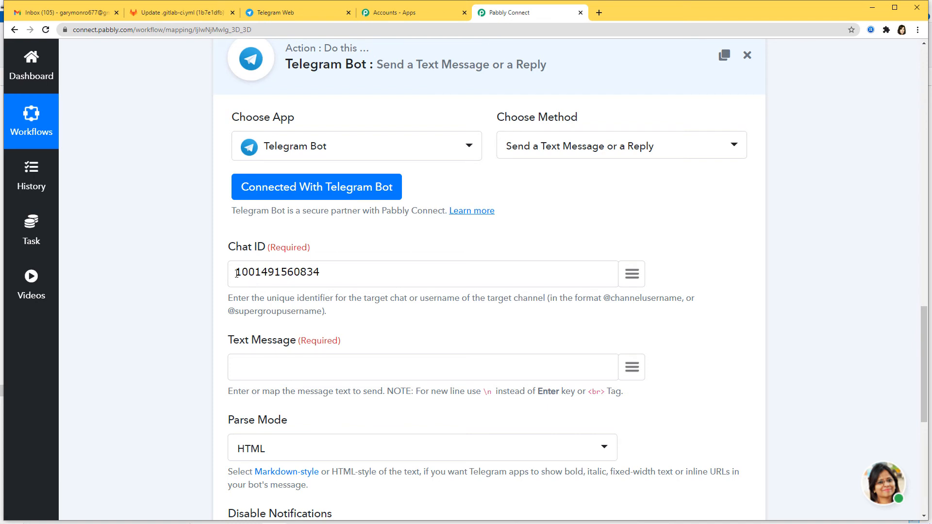
text(-)
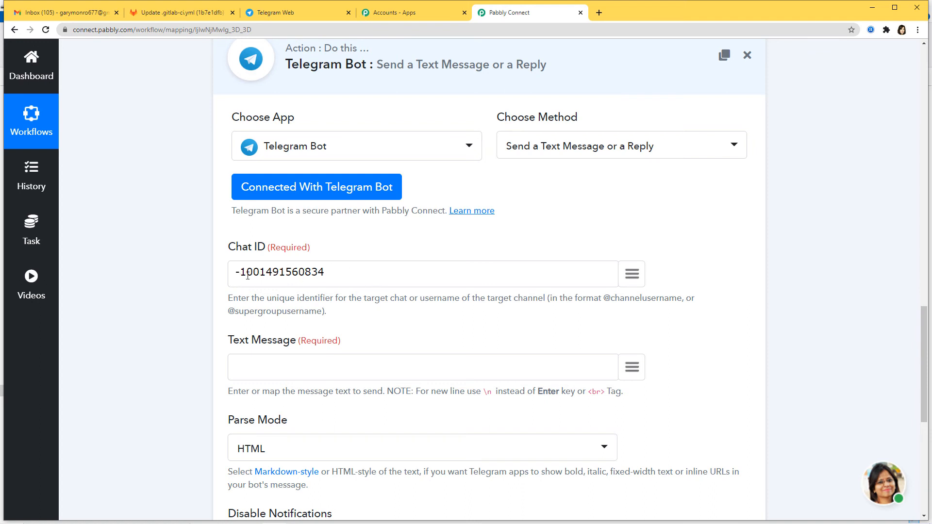
drag(240, 273, 334, 276)
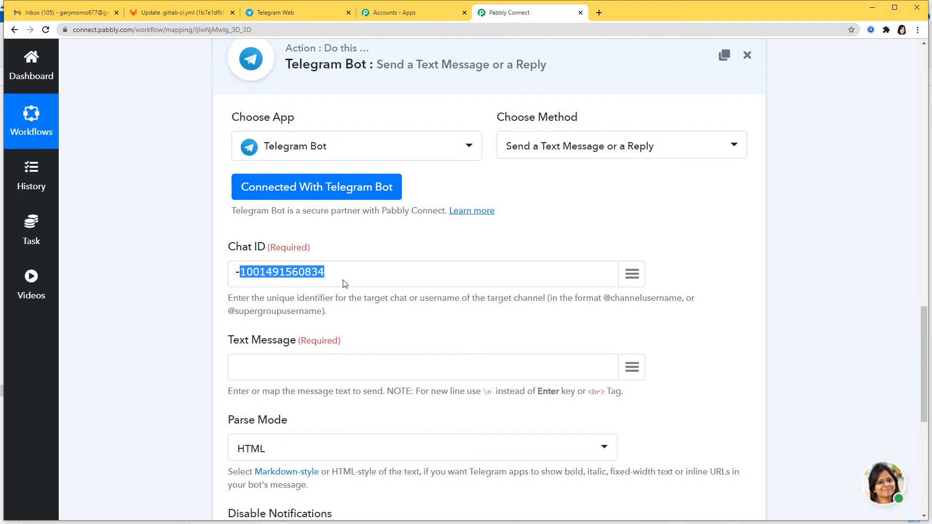
key(ctrl+a)
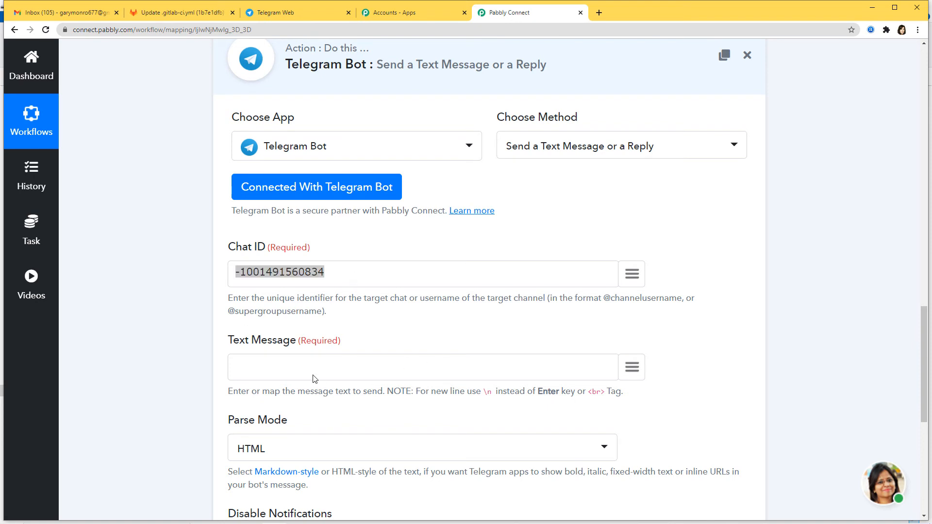
- Write 'You have a new comment in your project' followed by the mapped project name and a dash
click(310, 371)
text(You have a new )
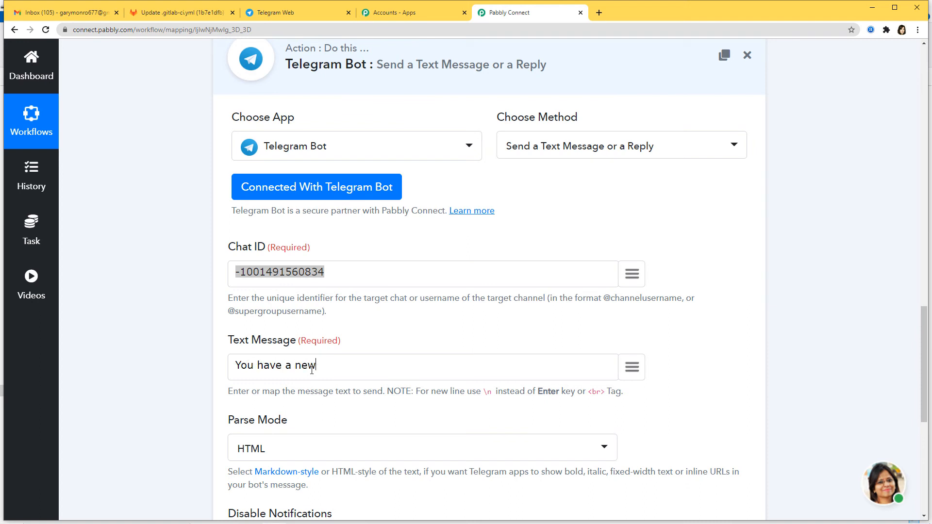
text(comment in your p)
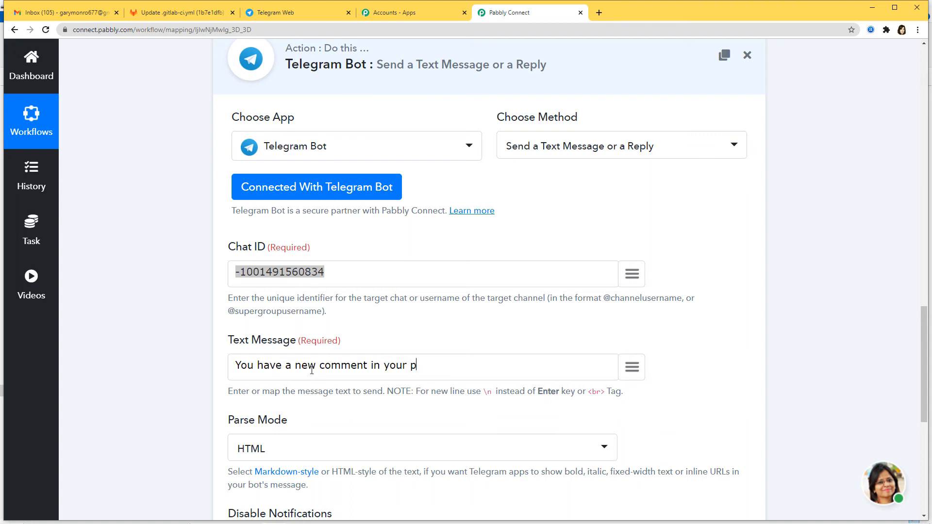
text(roject)
click(632, 367)
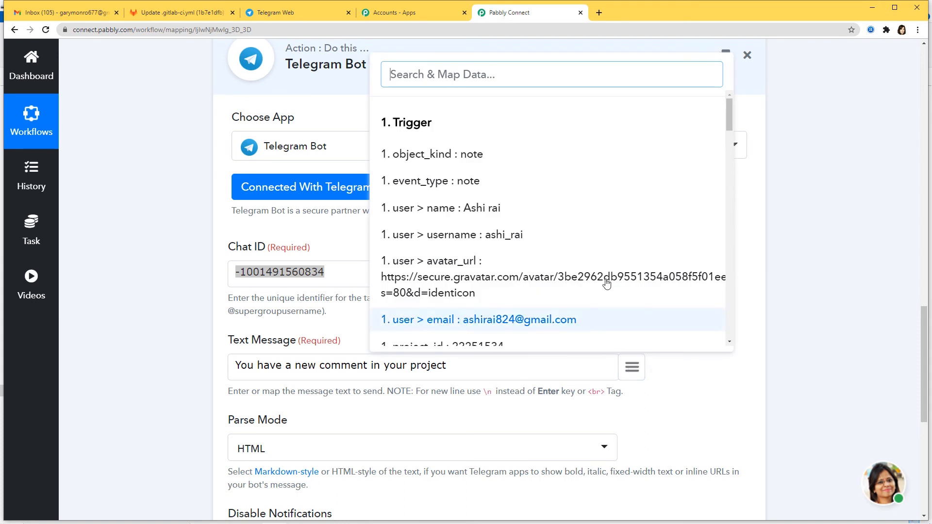
scroll(605, 252, down, 6)
click(560, 162)
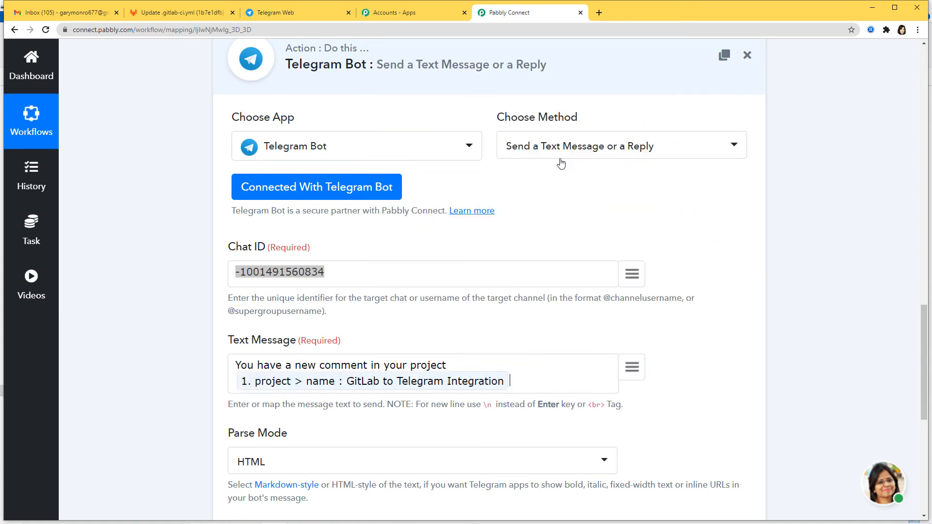
text(-)
- Append the mapped object_attributes note (the comment text) to the message
click(632, 367)
scroll(566, 223, down, 5)
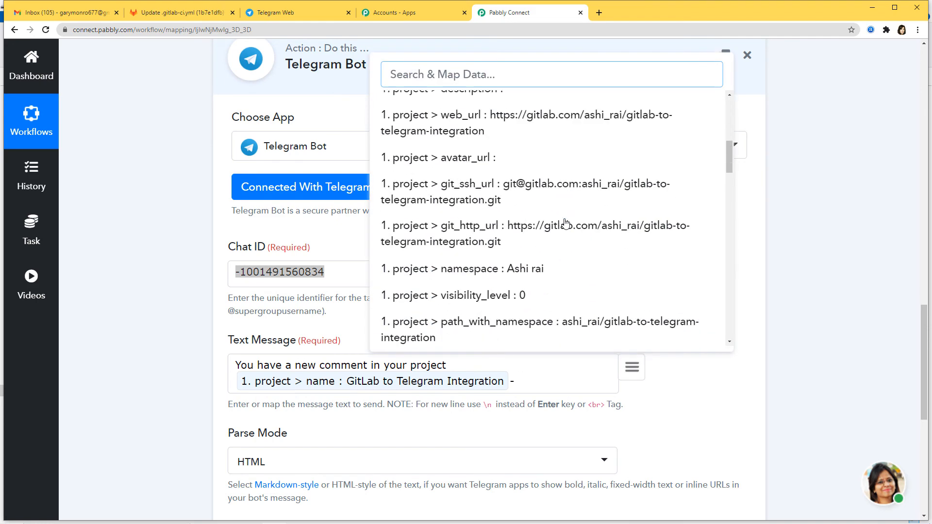
scroll(566, 224, down, 10)
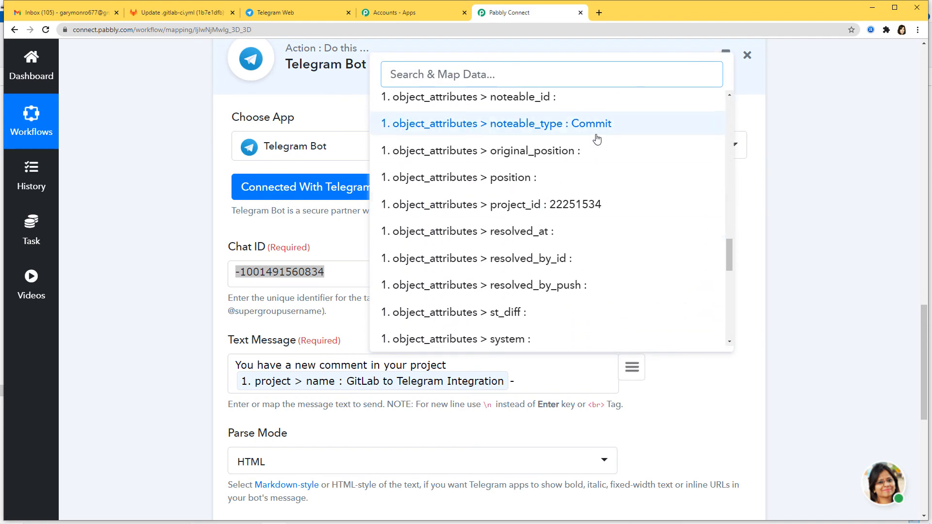
scroll(597, 140, up, 3)
click(610, 203)
scroll(687, 256, down, 3)
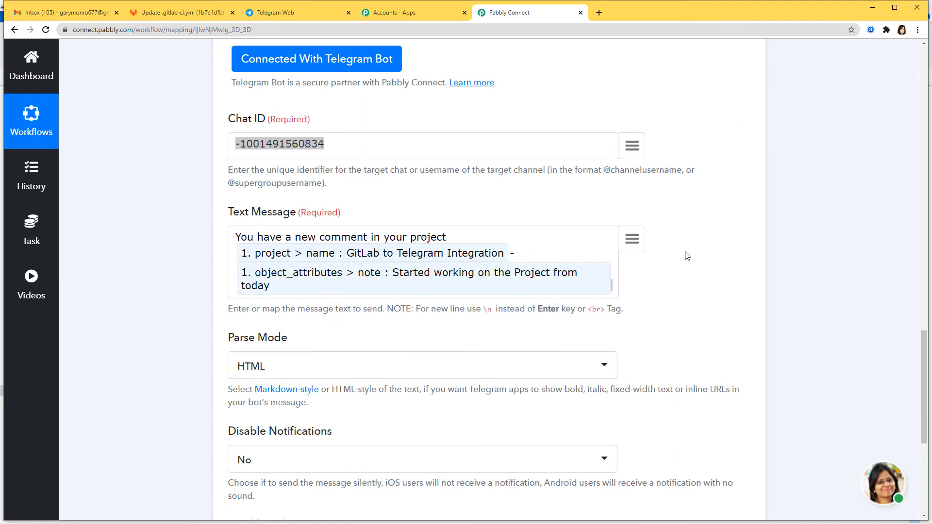
scroll(687, 256, down, 4)
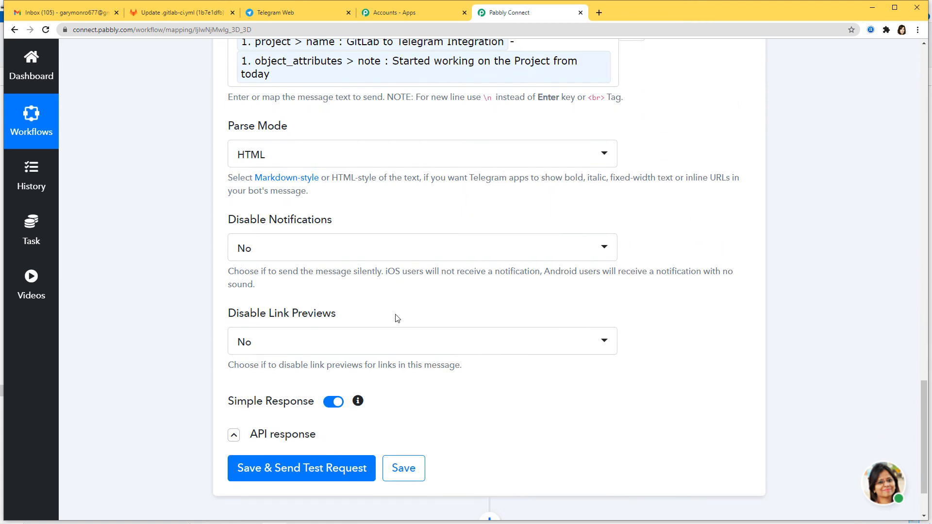
scroll(627, 429, down, 2)
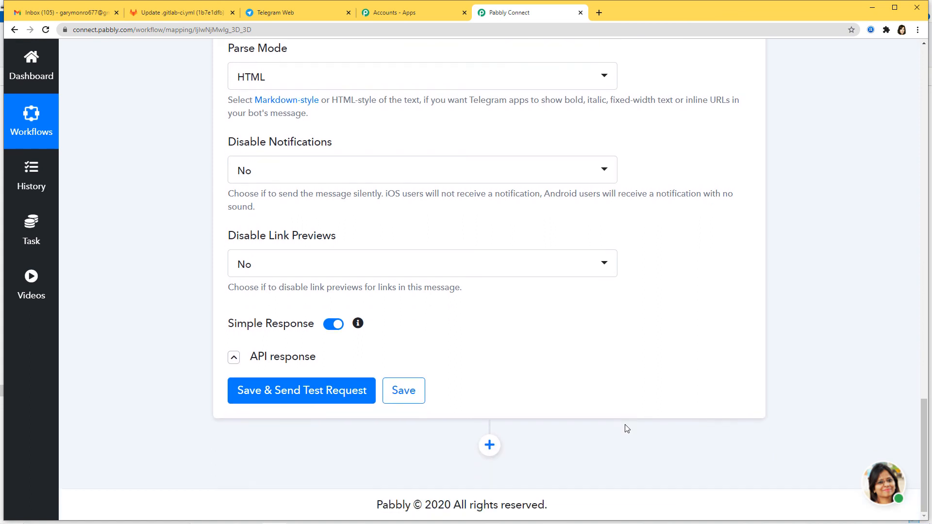
- Send a test message to the Telegram group, save the action, and confirm it arrived
click(315, 391)
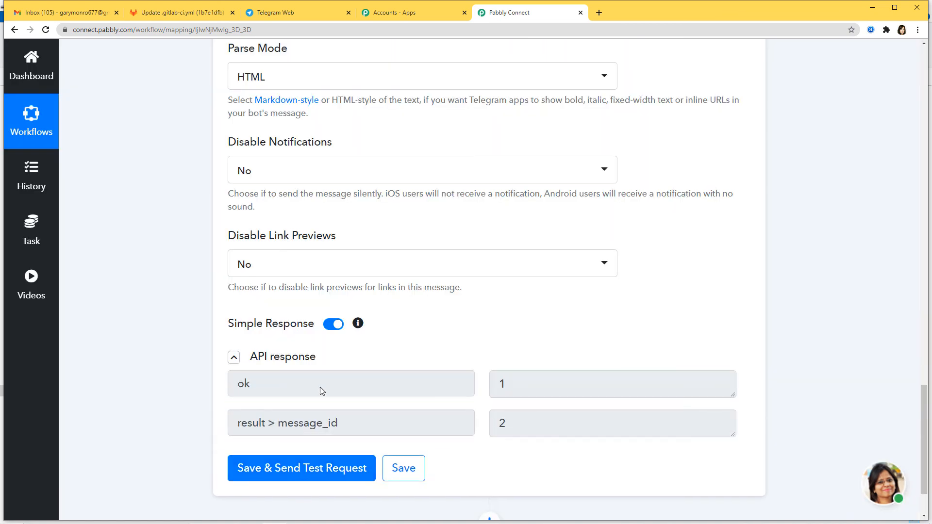
scroll(591, 309, down, 2)
scroll(591, 310, down, 4)
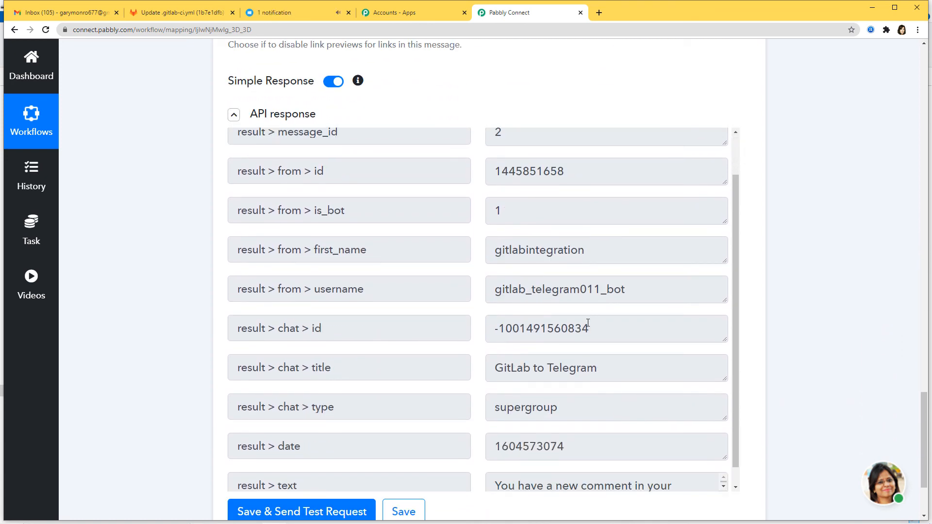
scroll(534, 330, down, 1)
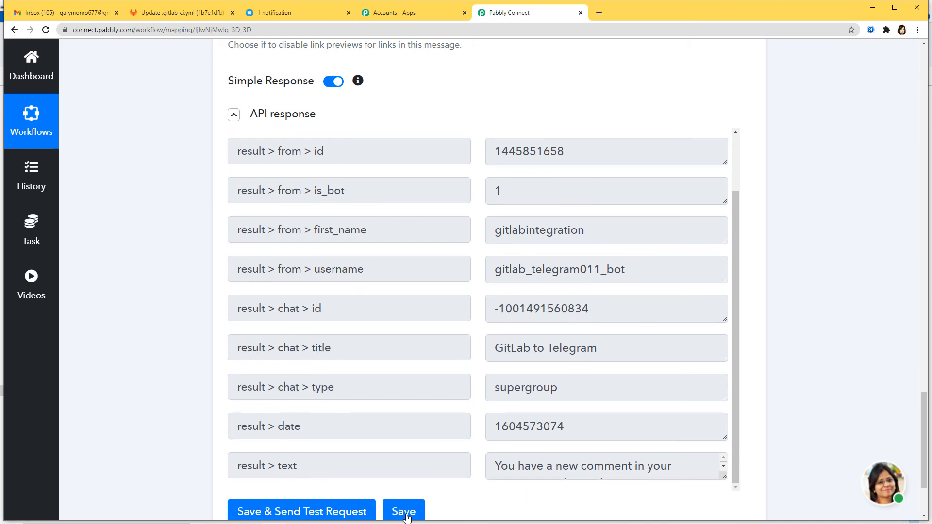
click(406, 517)
click(465, 357)
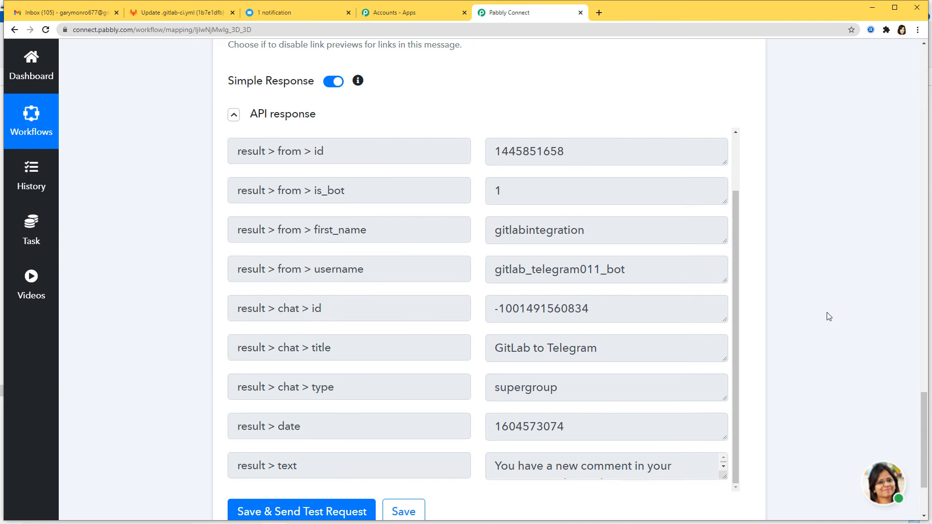
click(295, 14)
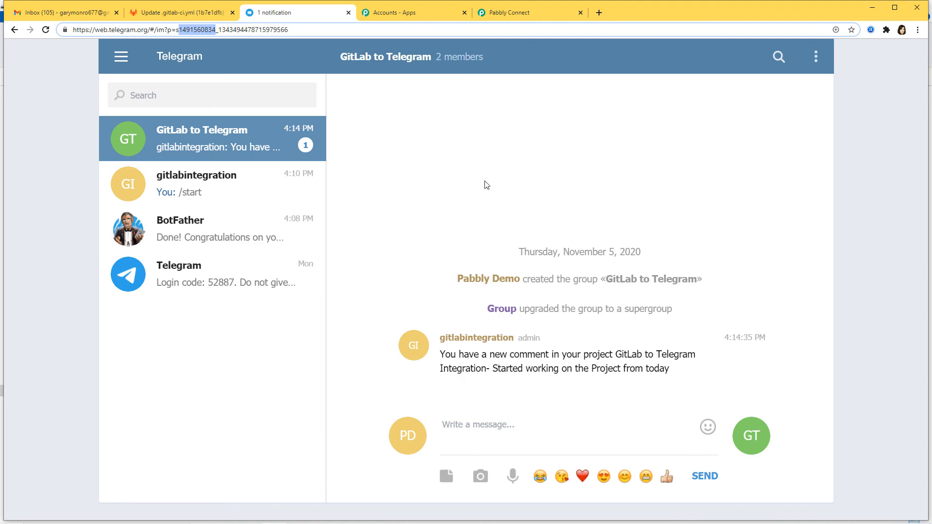
click(155, 13)
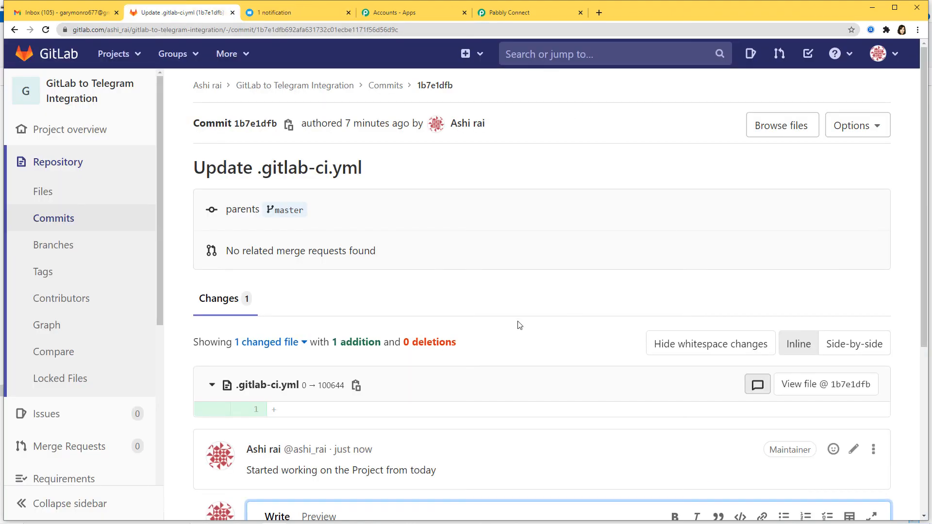
- Post the comment 'Finished the project today' on the GitLab commit and confirm it reached Telegram
scroll(517, 324, down, 3)
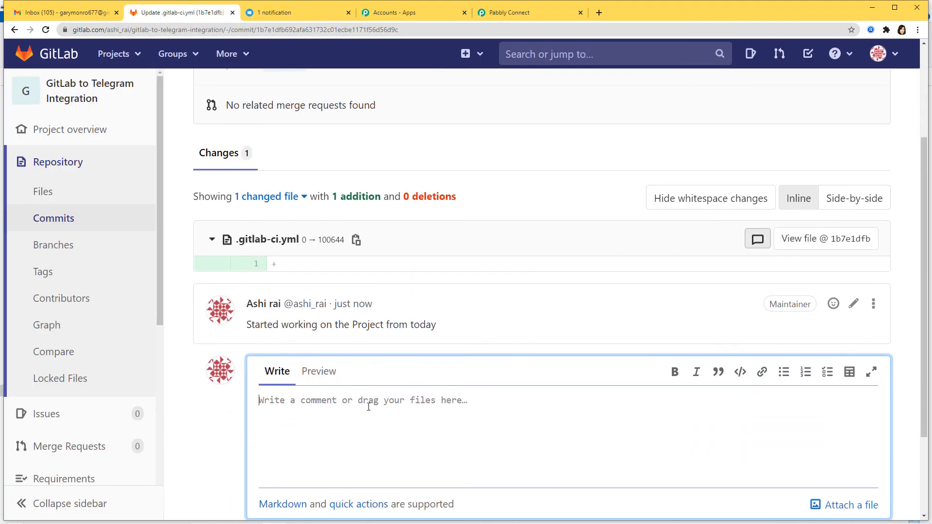
text(Fin)
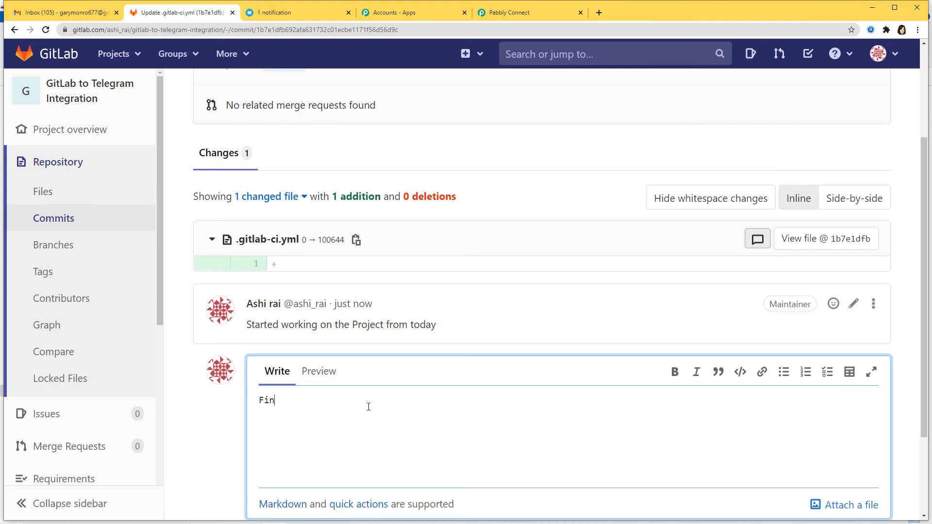
text(ished the project today)
scroll(599, 355, down, 3)
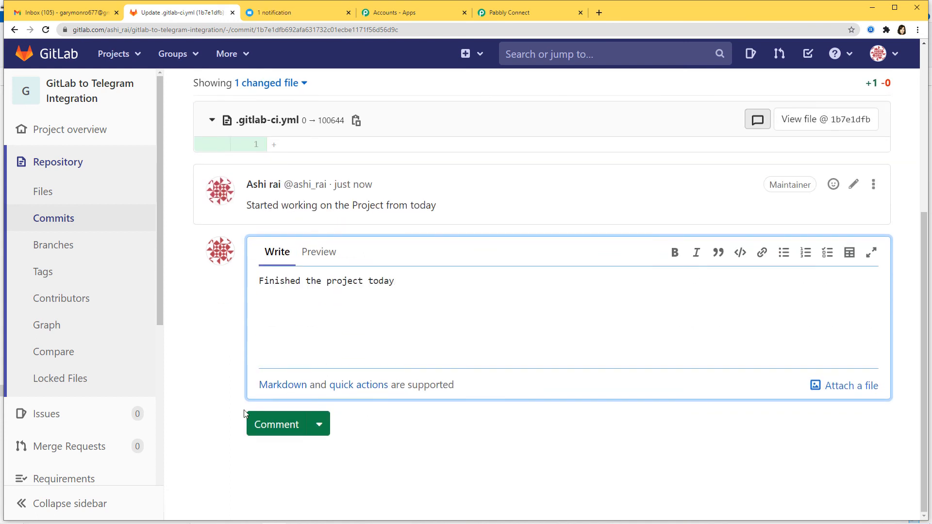
click(267, 433)
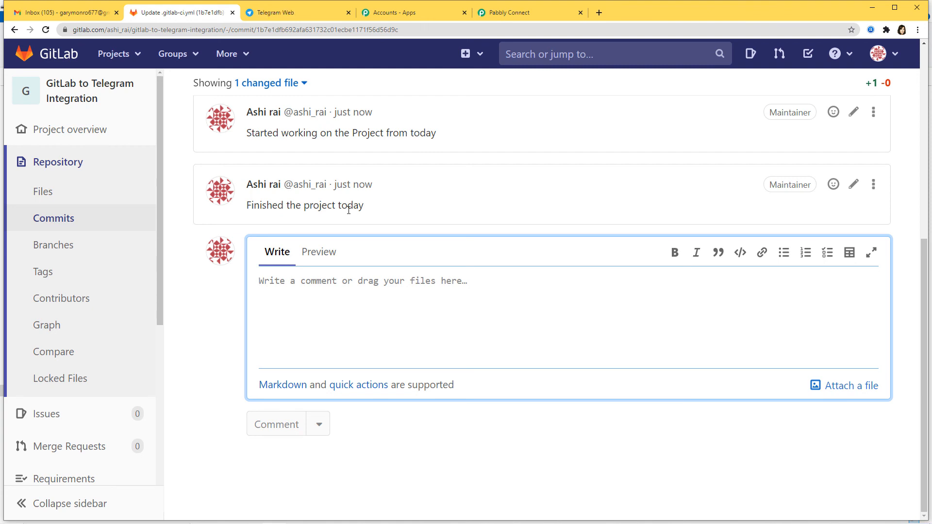
click(303, 13)
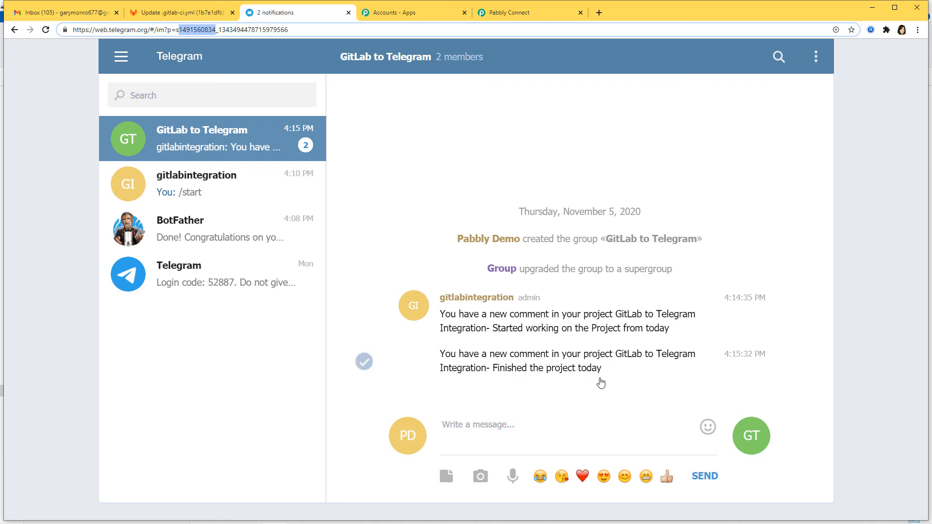
click(532, 16)
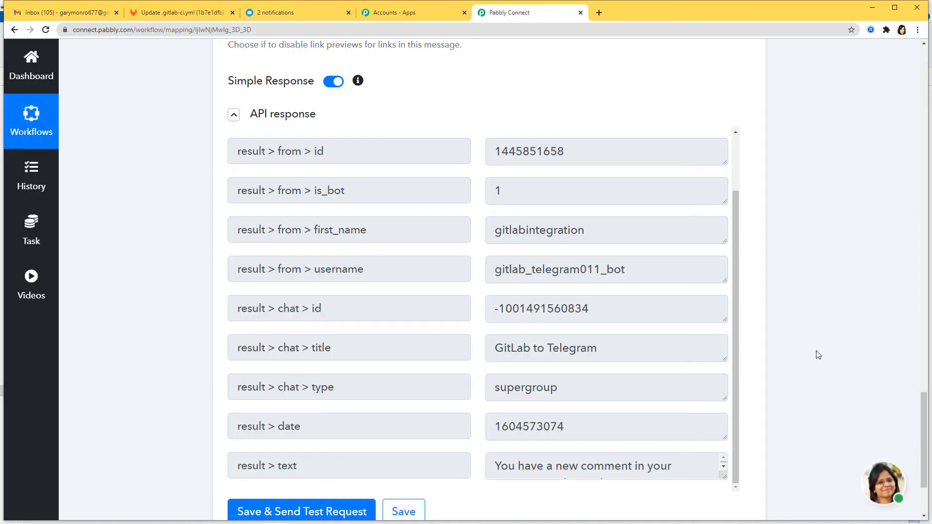
- Scroll to the top of the workflow and collapse the Gitlab New Comments trigger card
scroll(806, 350, up, 8)
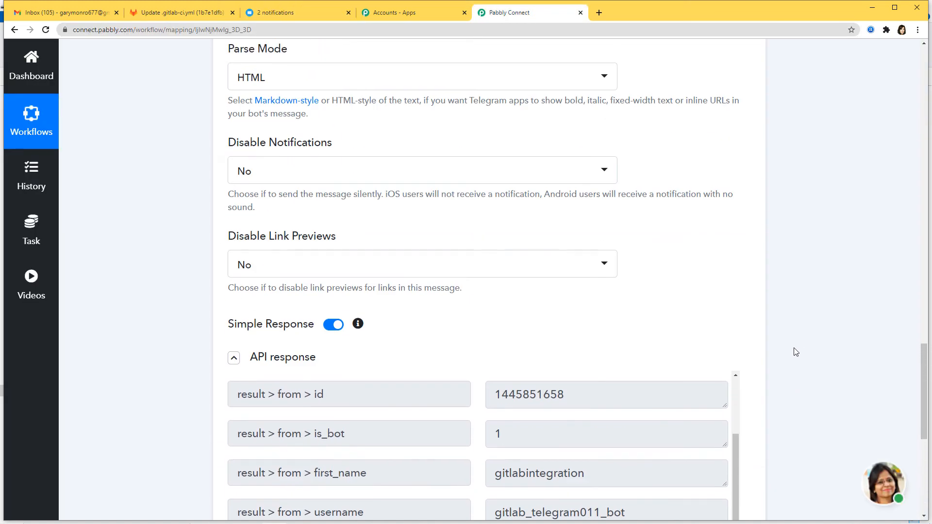
scroll(797, 350, up, 15)
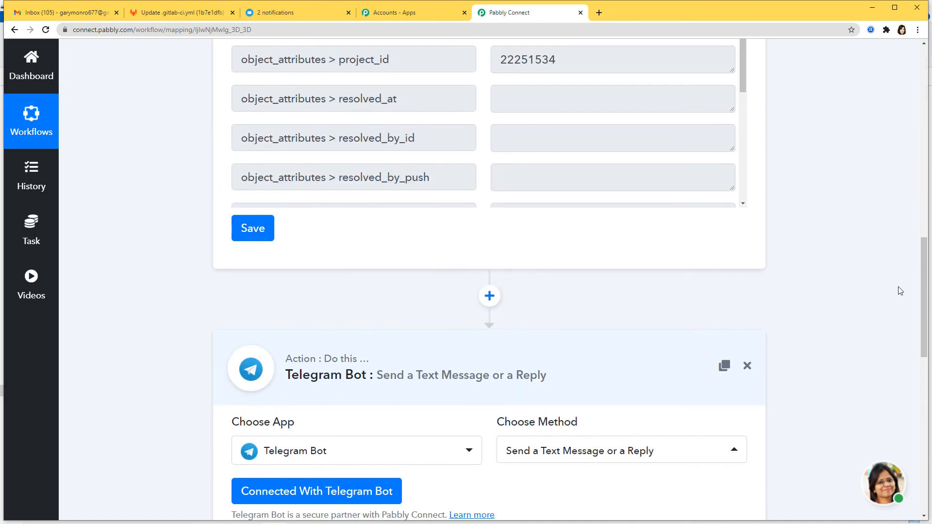
scroll(885, 314, up, 12)
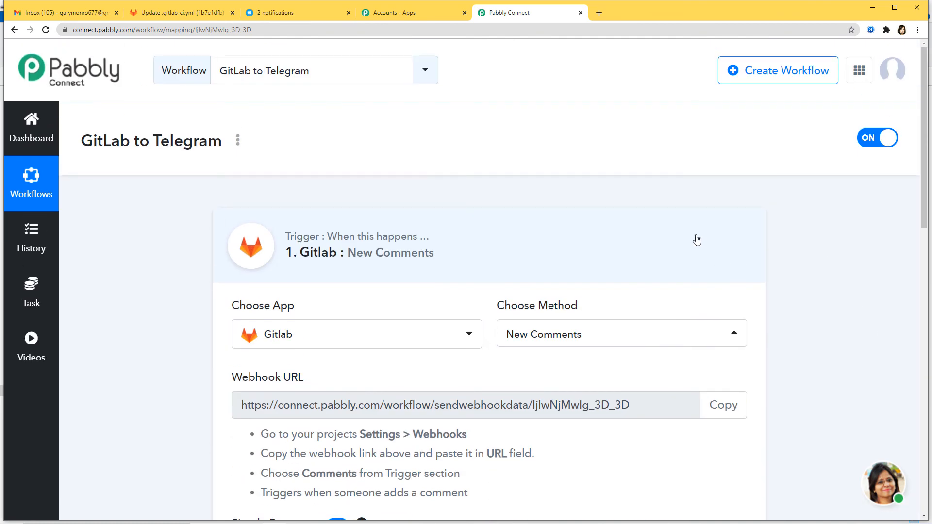
click(697, 240)
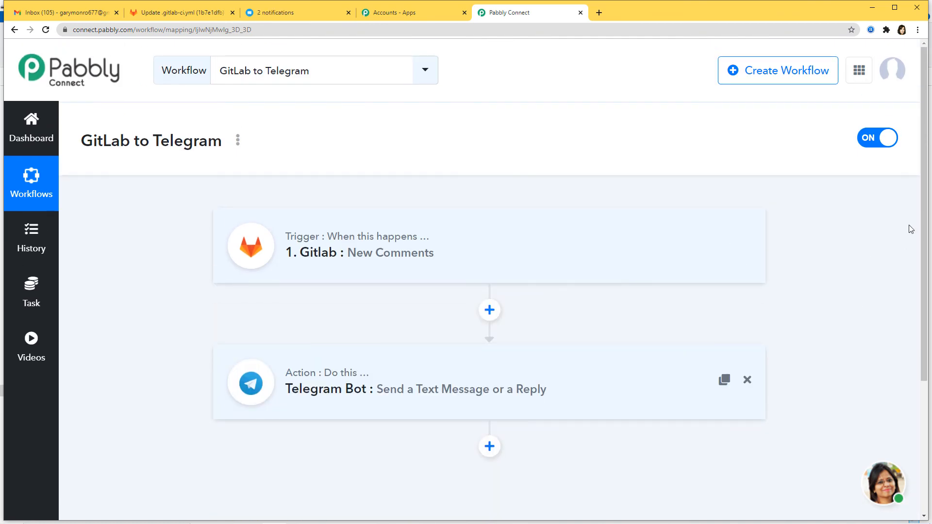